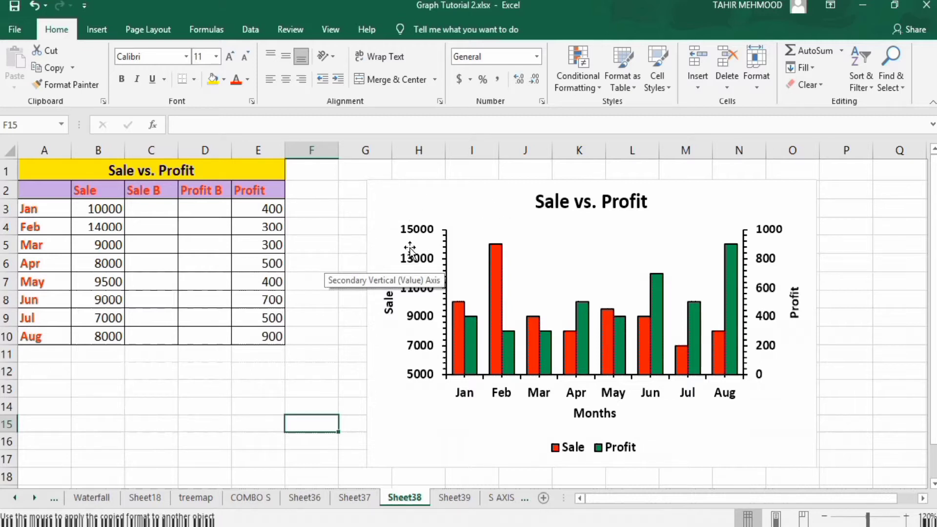
- Select the existing chart's Sale axis and secondary Profit axis, then deselect the chart
left_click(418, 233)
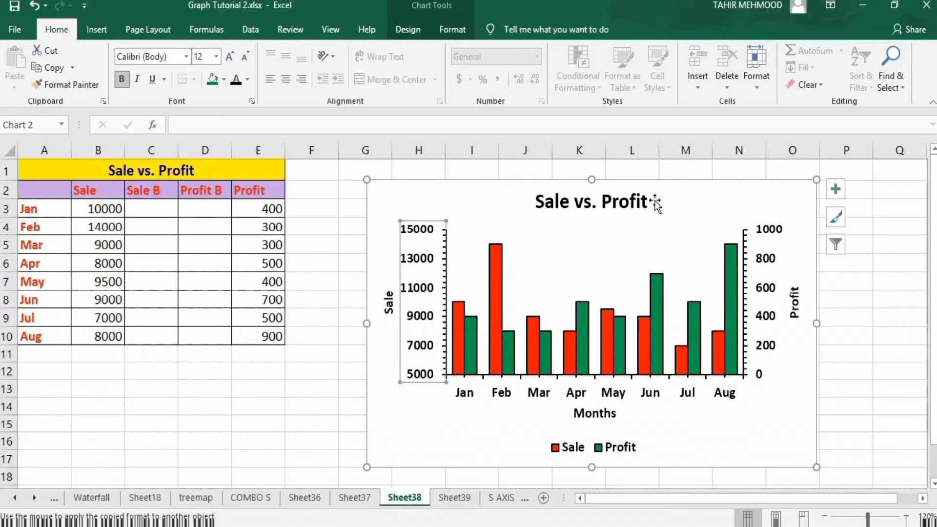
left_click(772, 236)
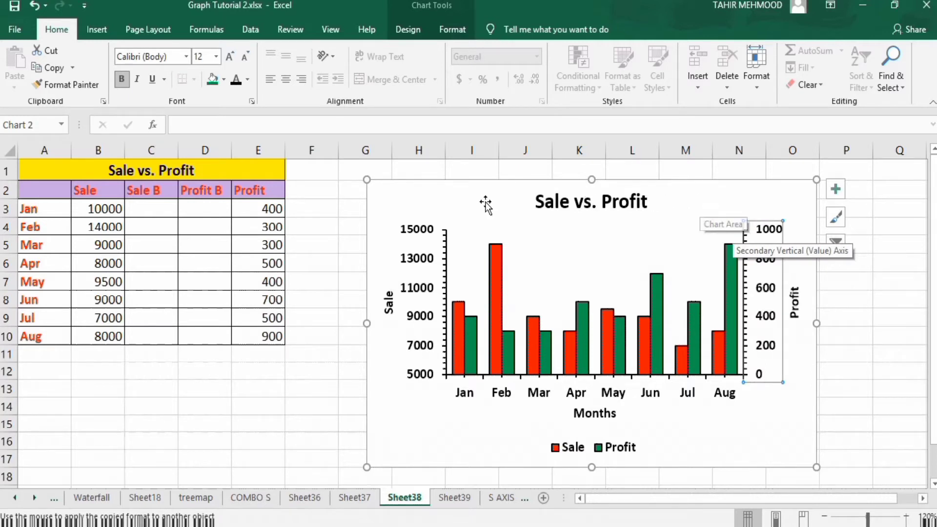
left_click(323, 318)
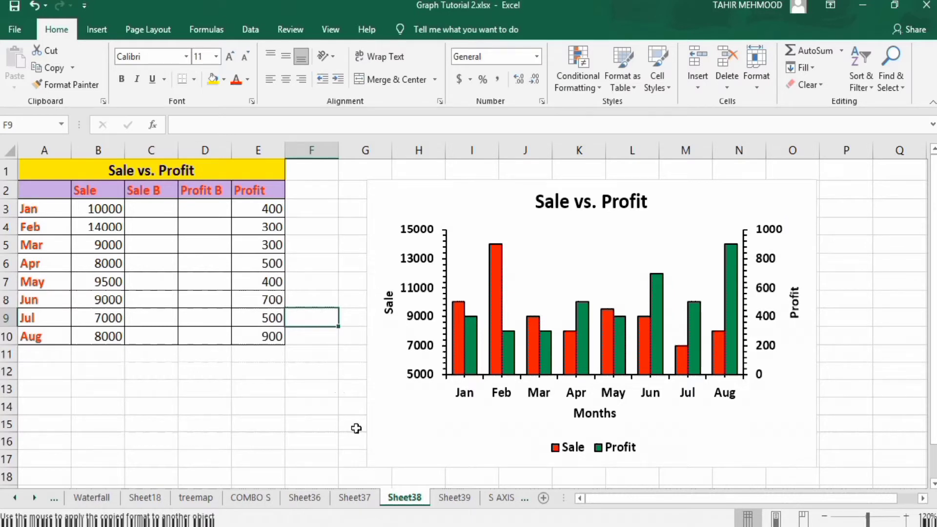
- On Sheet37, insert a clustered column chart of A2:C10 and select its Profit series
left_click(355, 498)
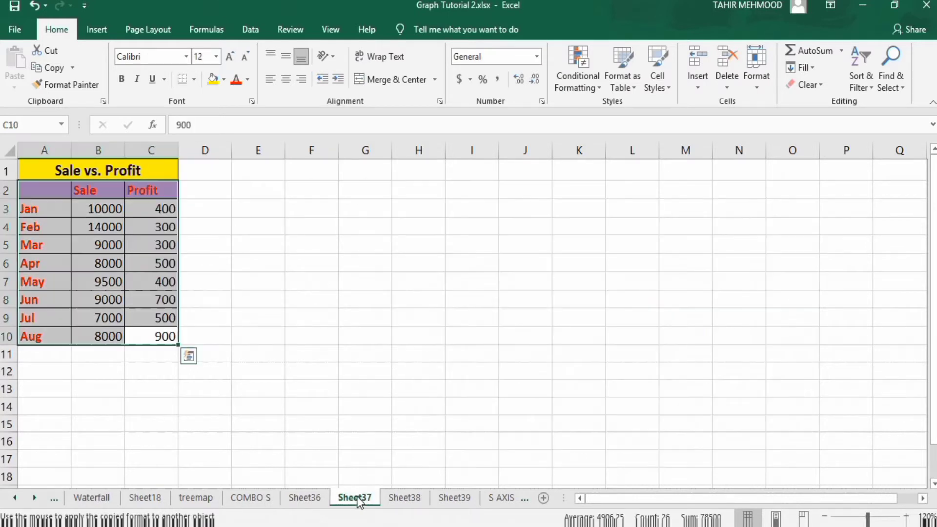
left_click(245, 297)
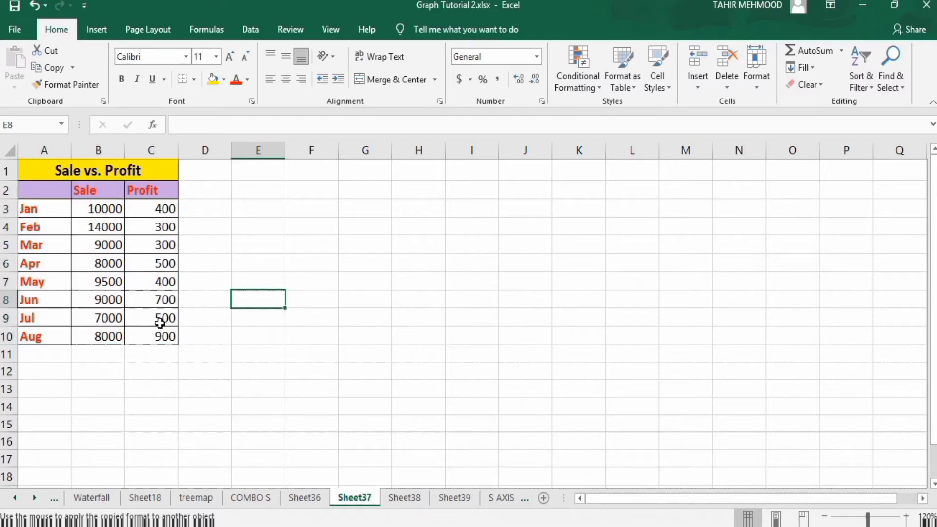
left_click(162, 336)
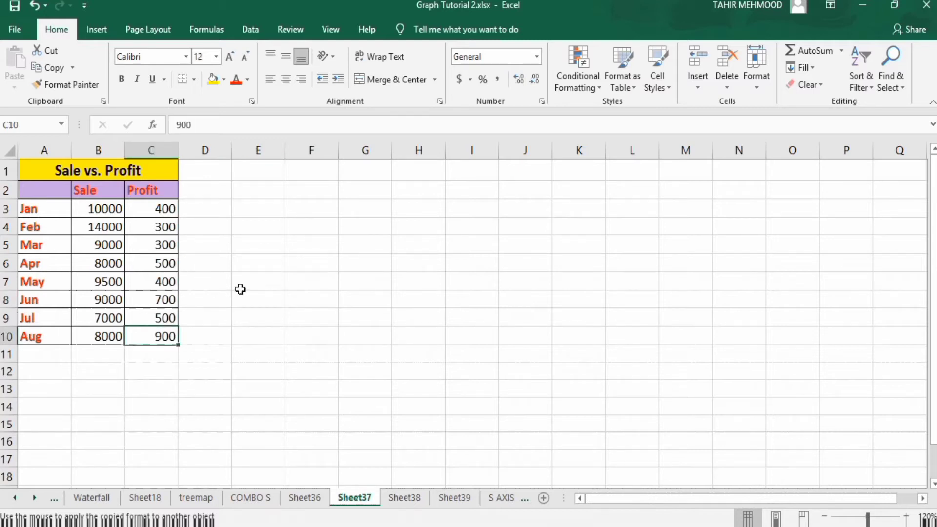
left_click_drag(163, 335, 67, 195)
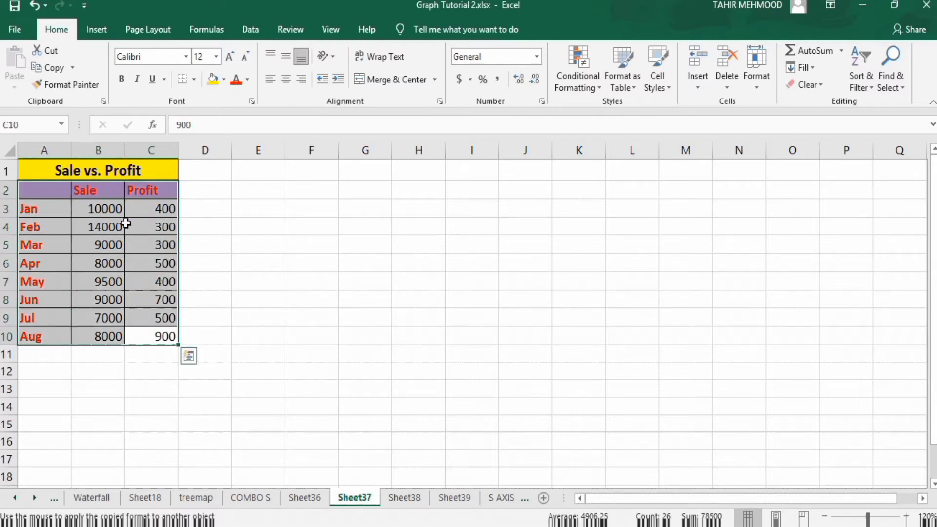
left_click(104, 32)
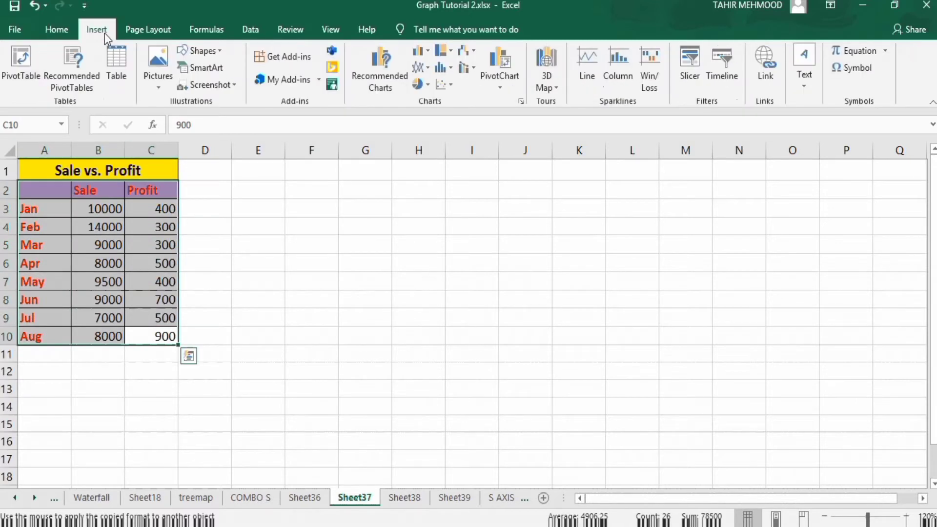
left_click(430, 53)
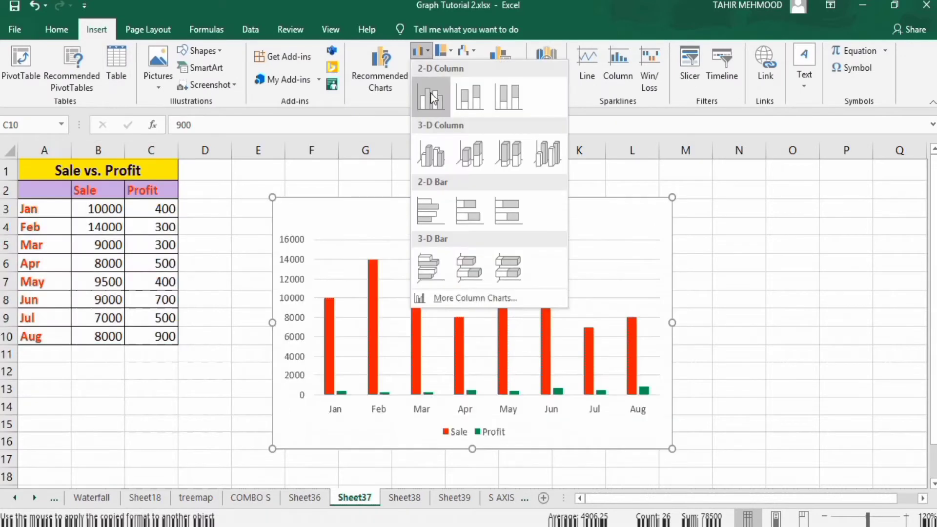
left_click(432, 97)
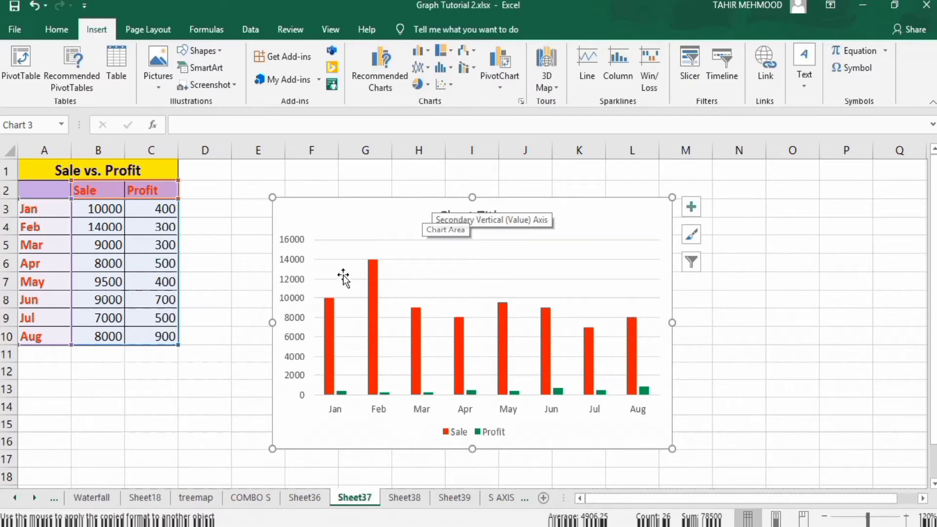
left_click(347, 399)
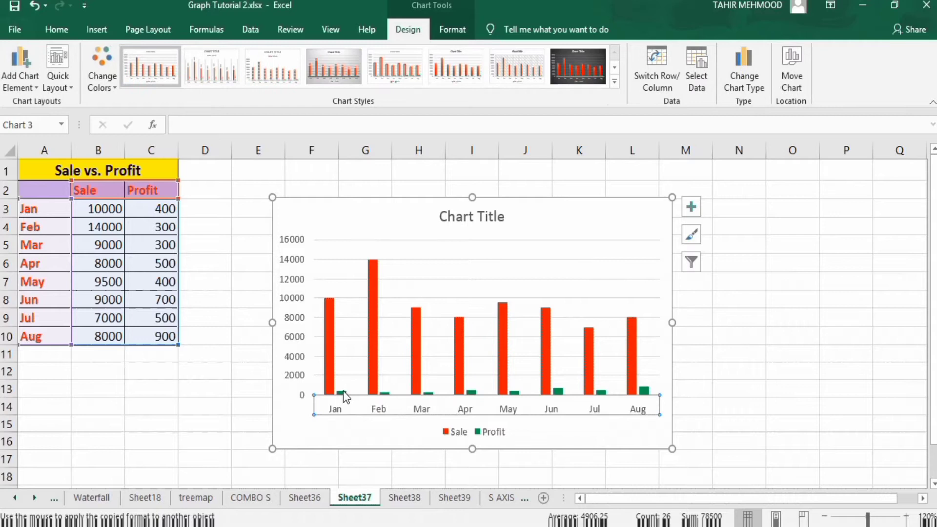
left_click(344, 391)
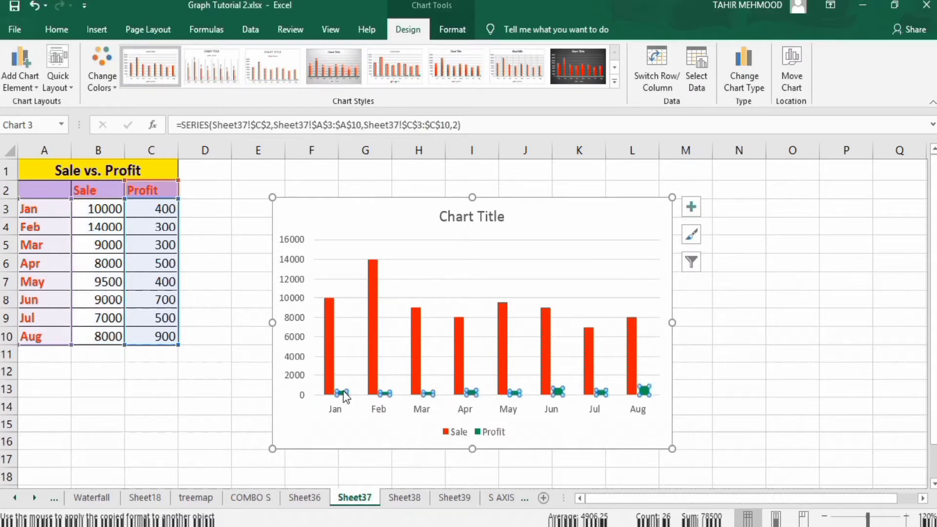
- Move the Profit series onto a secondary axis, then switch to Sheet38
right_click(343, 391)
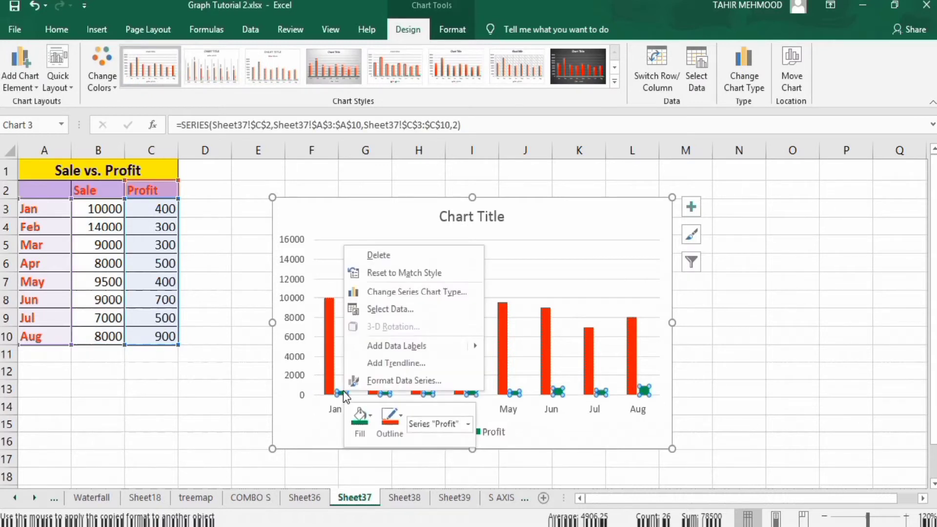
left_click(383, 380)
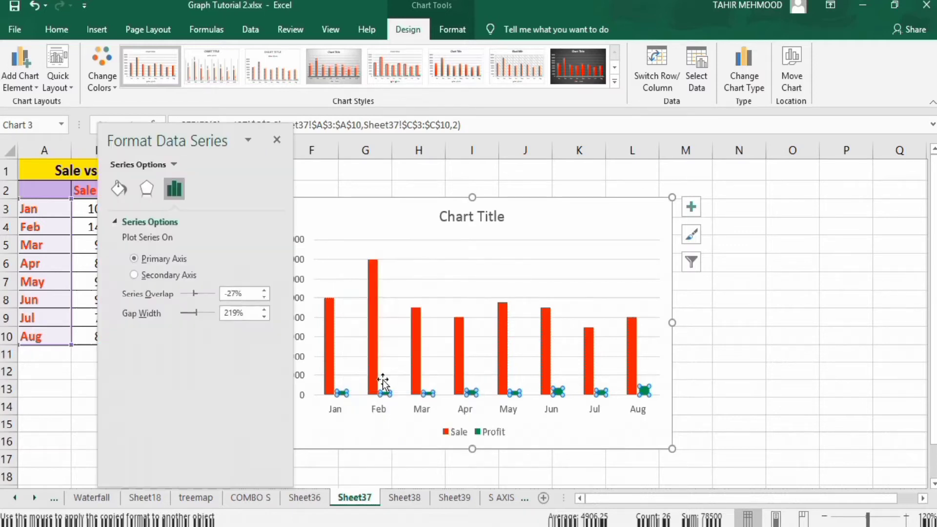
left_click(135, 276)
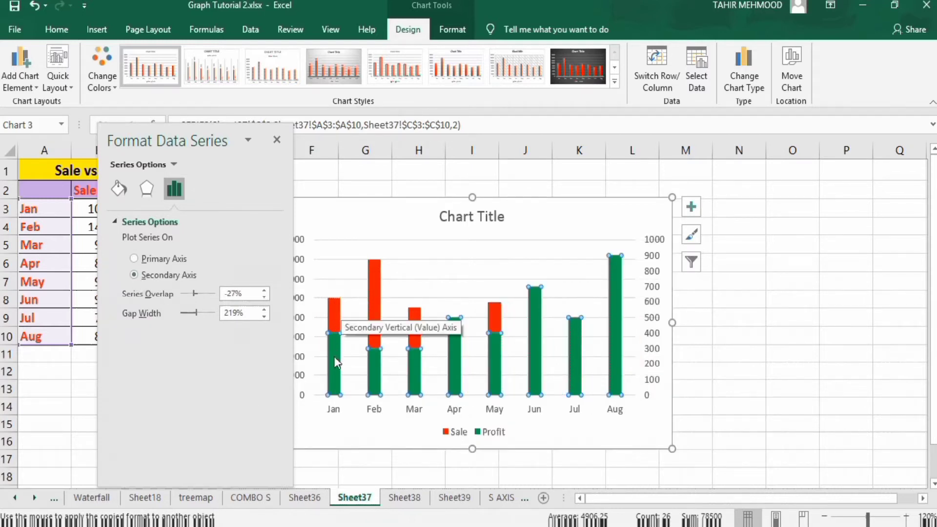
left_click(277, 140)
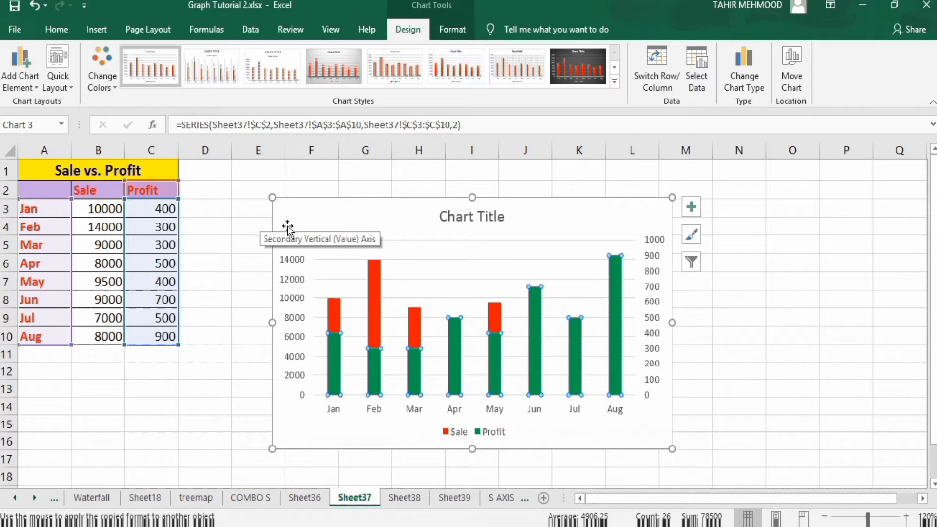
left_click(402, 500)
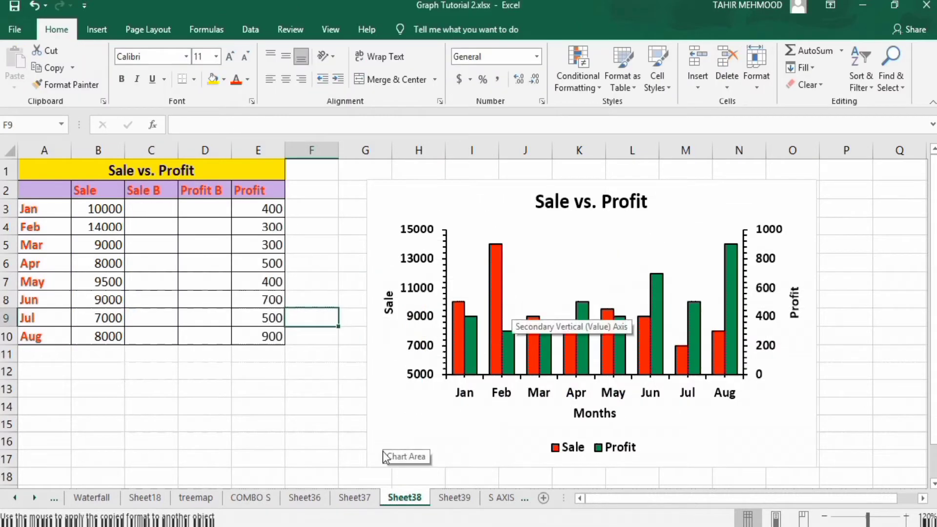
- On Sheet39, insert an empty column before the Profit column C
left_click(450, 498)
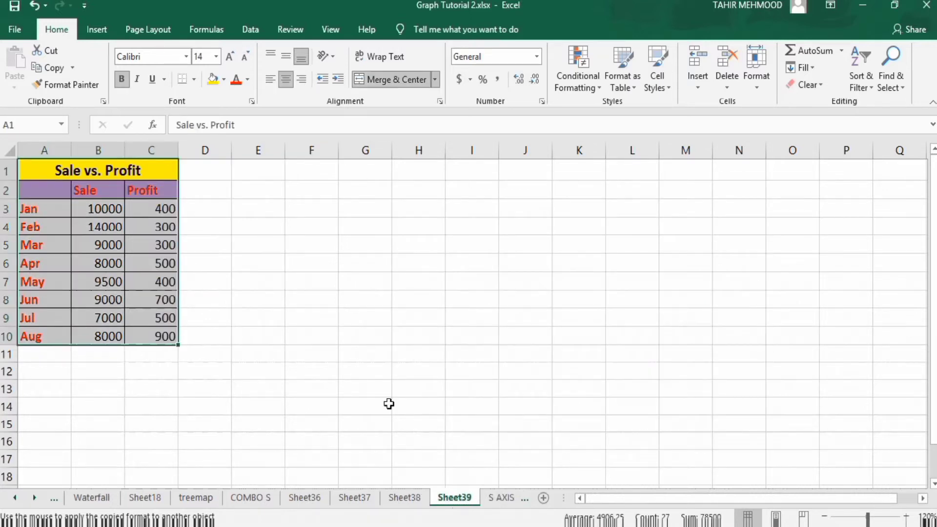
left_click(201, 357)
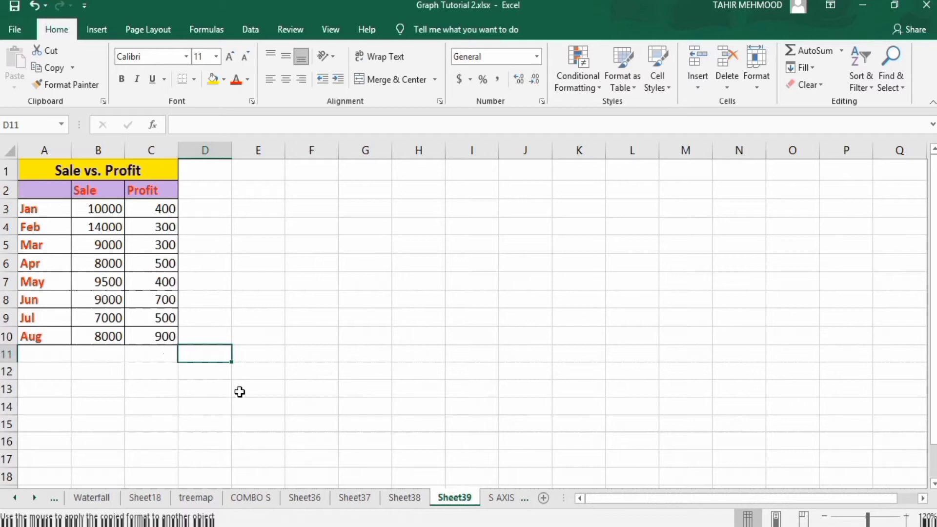
left_click(258, 392)
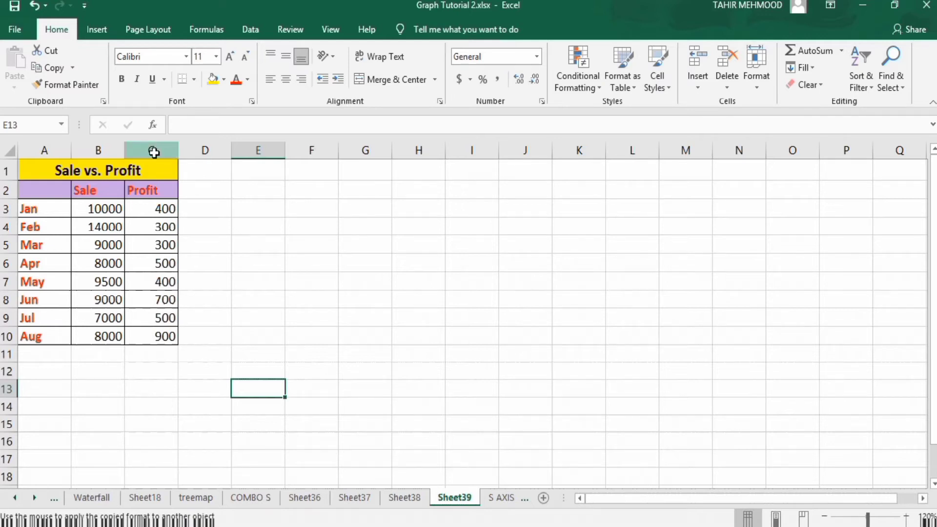
left_click(154, 152)
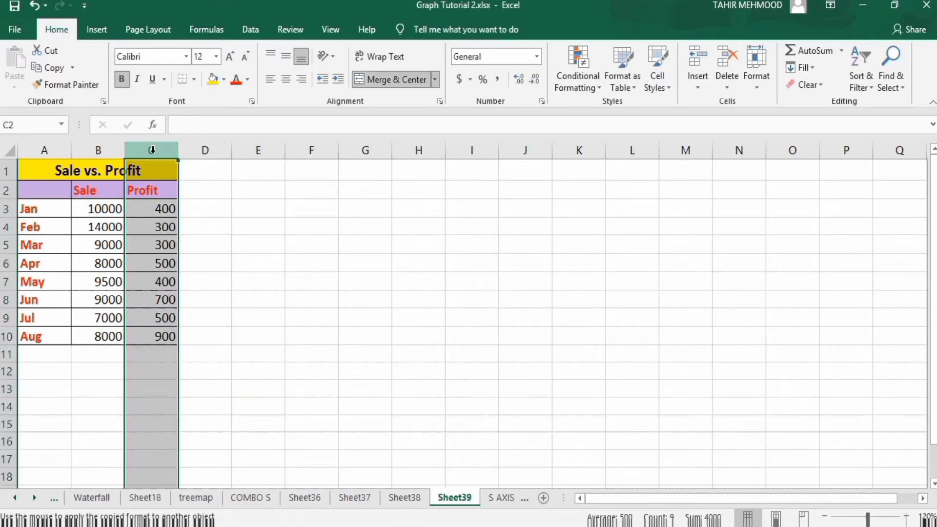
right_click(152, 150)
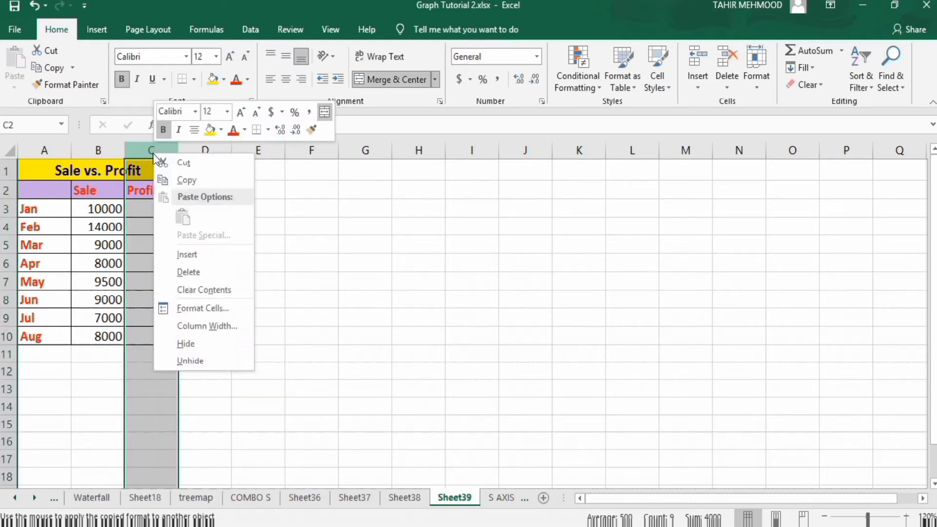
left_click(198, 253)
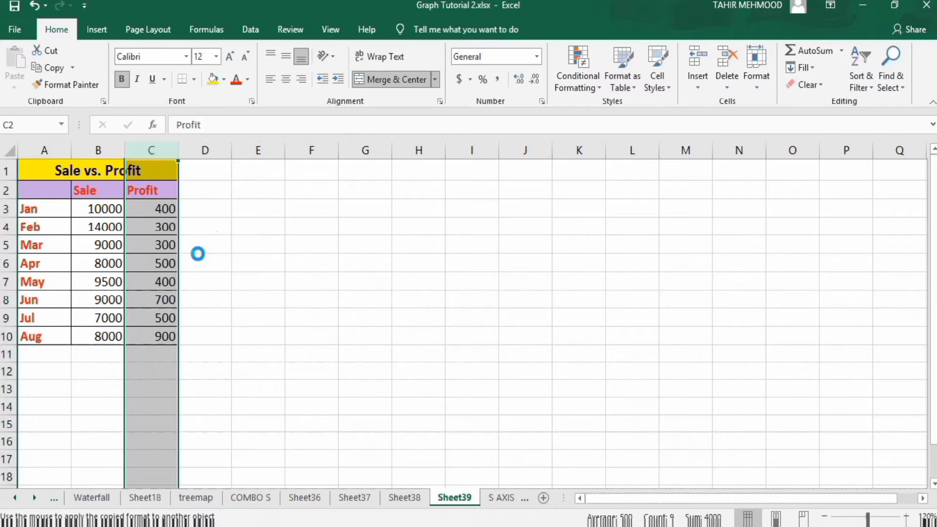
left_click(288, 262)
- Insert a second empty column before Profit, now in column D
left_click(213, 146)
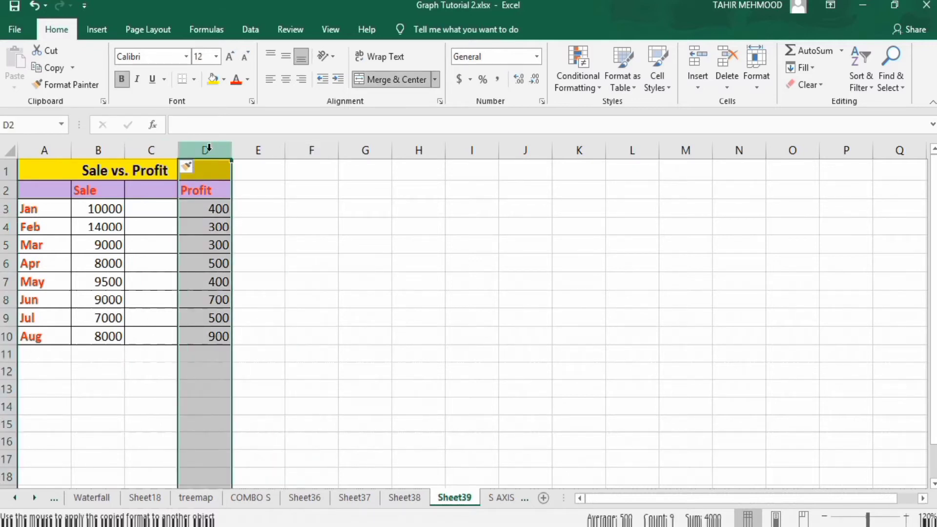
right_click(209, 147)
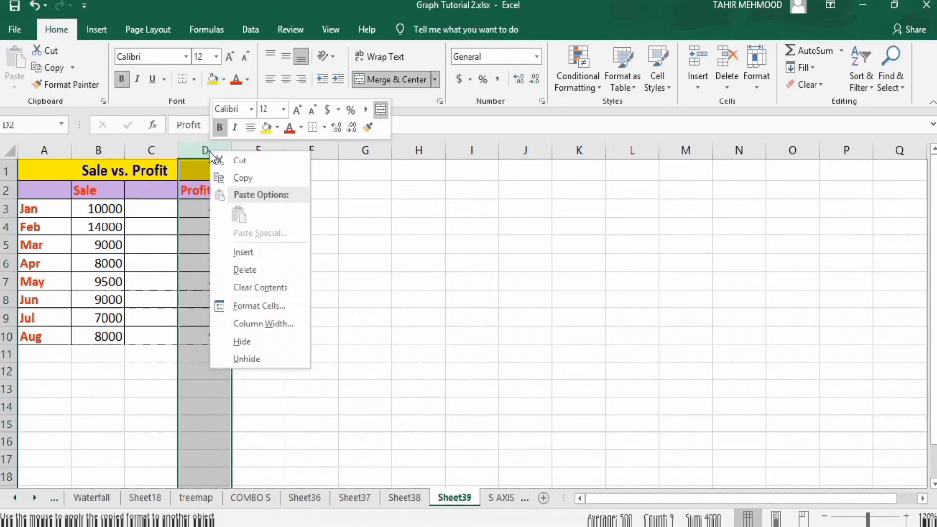
left_click(267, 252)
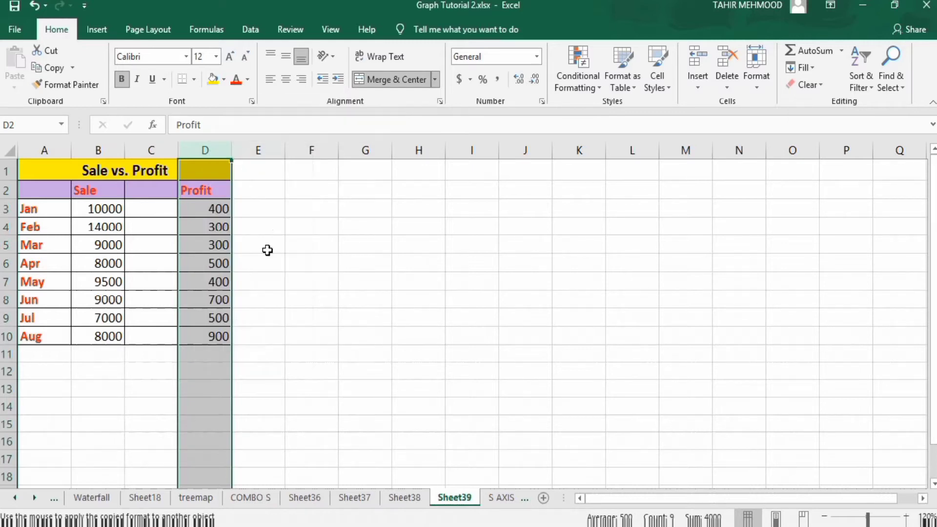
left_click(331, 293)
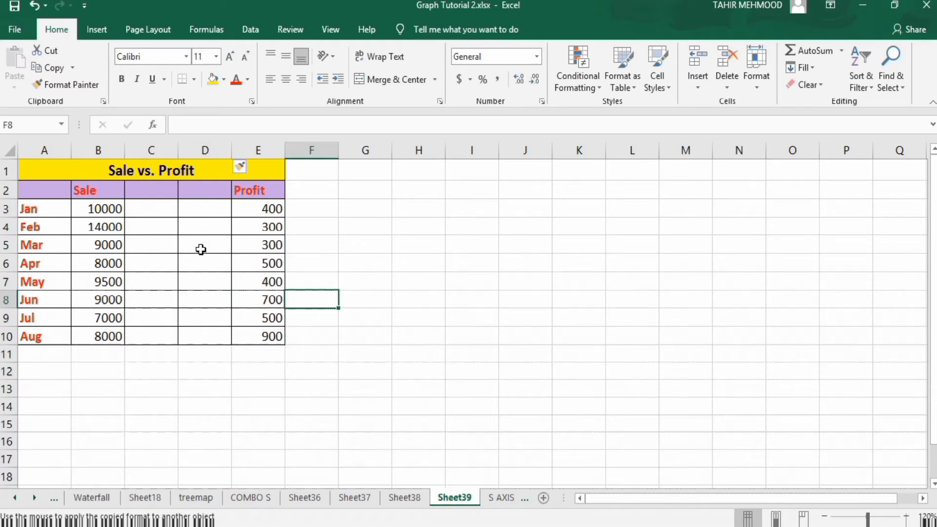
left_click(158, 193)
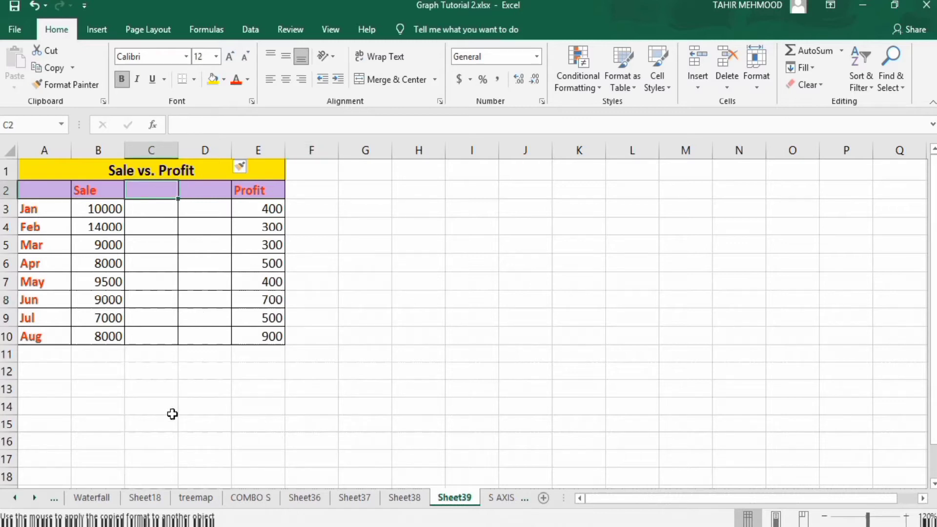
- Enter the headers 'Sale B' in C2 and 'Profit B' in D2
type("Sale B")
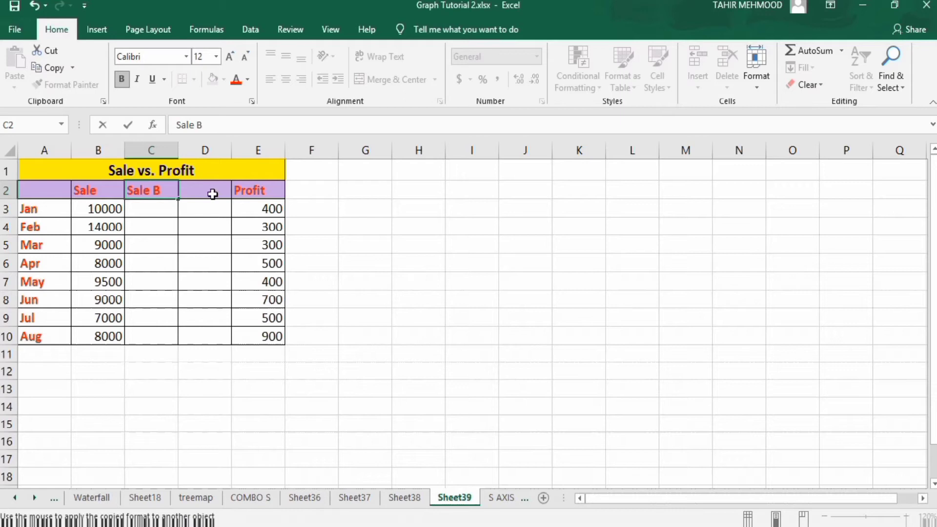
left_click(213, 191)
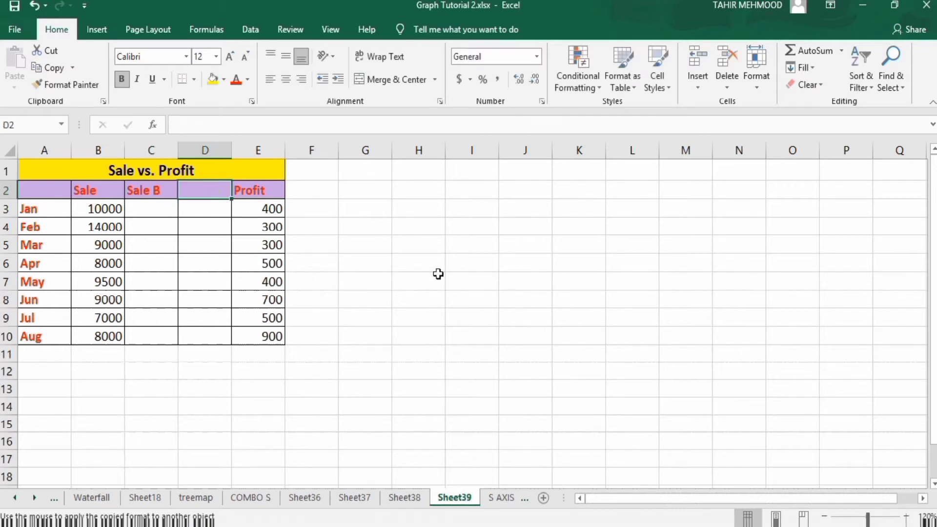
type("Profit")
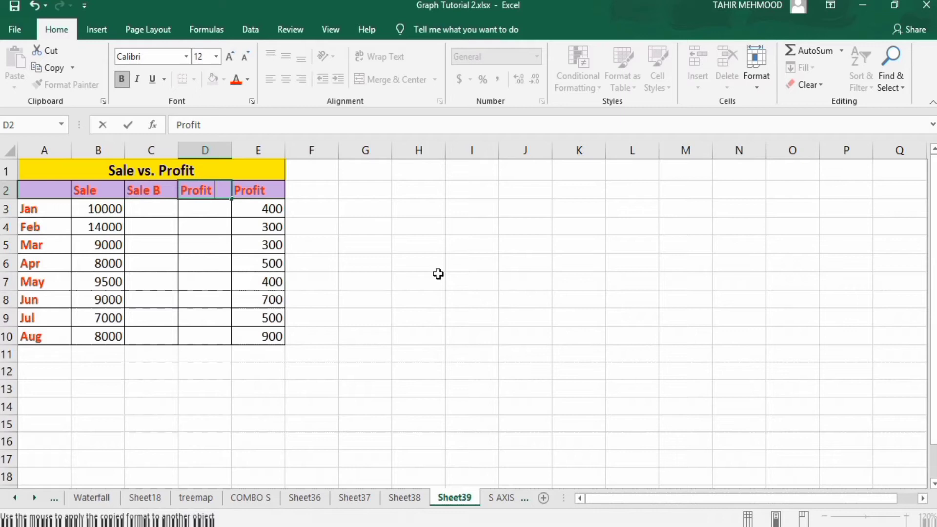
type("B")
left_click(399, 404)
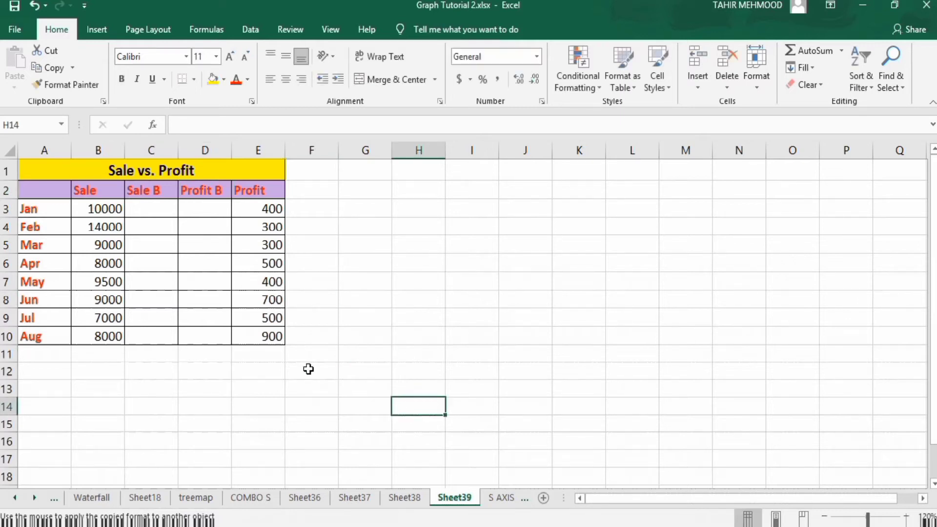
left_click(273, 337)
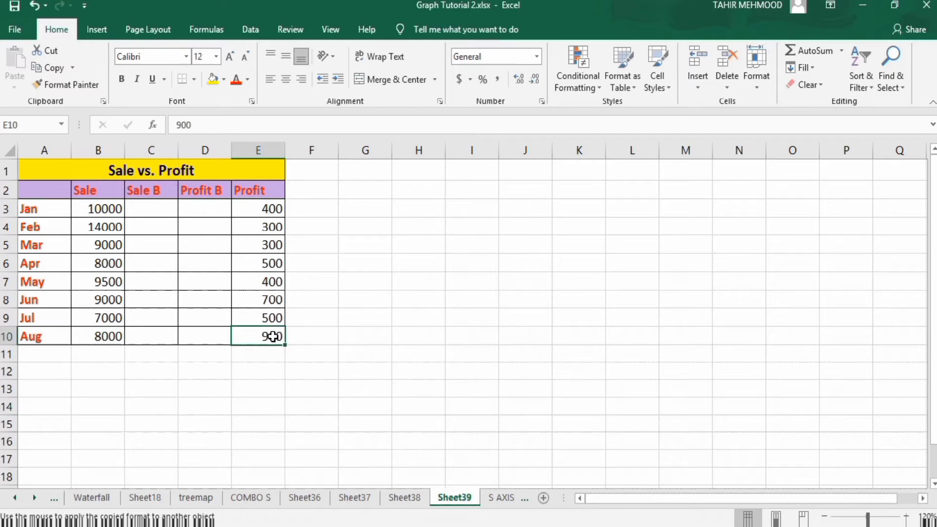
- Insert a clustered column chart of the table range A2:E10
mouse_move(273, 336)
left_mouse_down()
mouse_move(133, 270)
mouse_move(109, 226)
mouse_move(56, 194)
left_mouse_up()
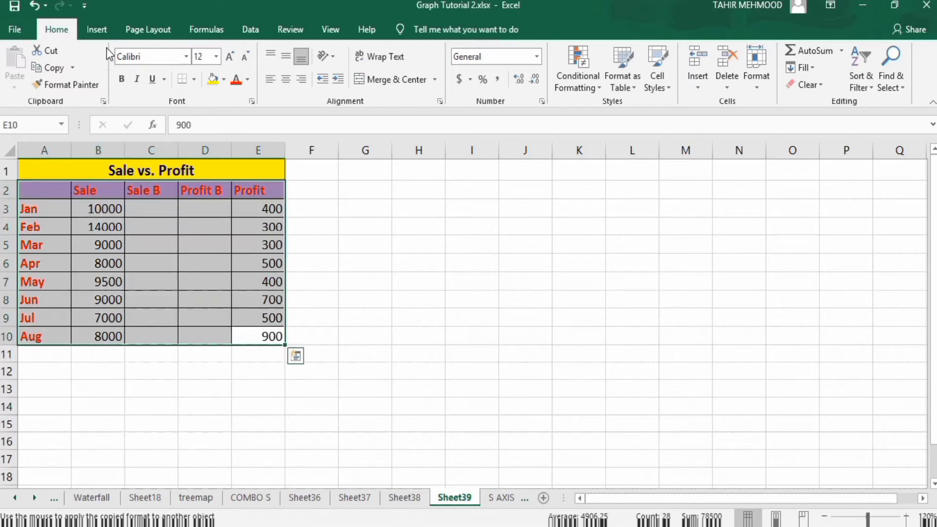
left_click(100, 30)
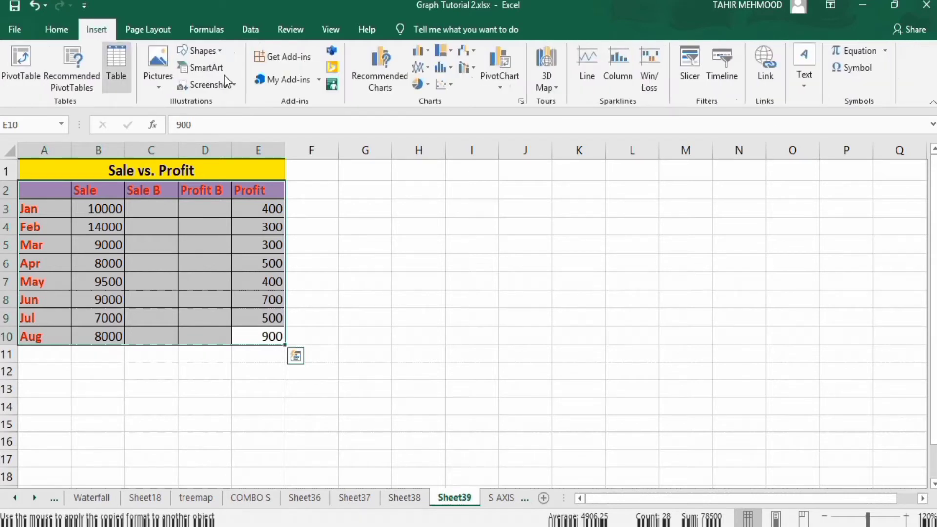
left_click(428, 52)
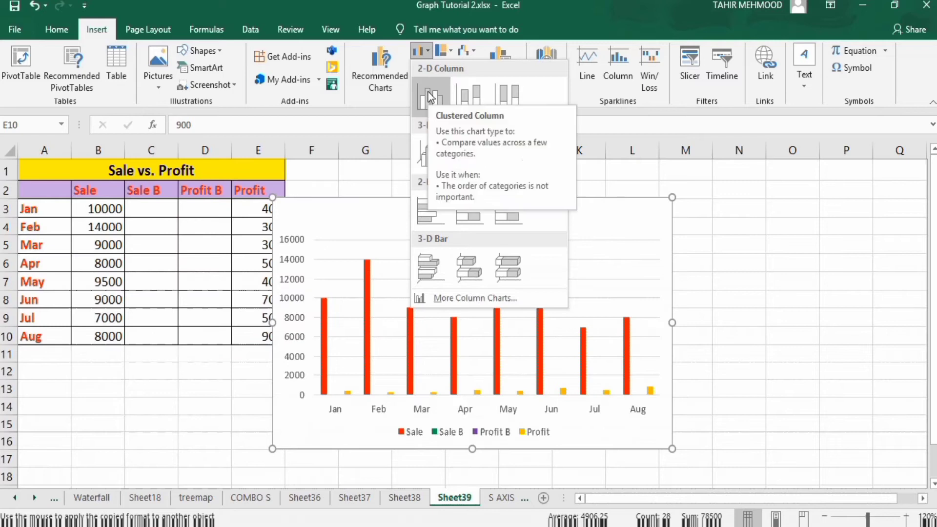
left_click(430, 98)
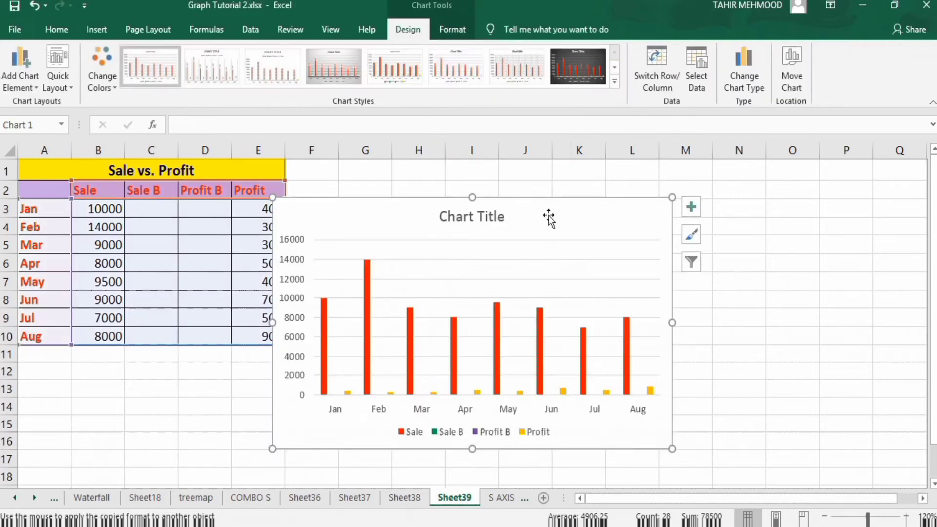
- Move the chart to the right of the table and make it taller and wider
left_click_drag(542, 207, 593, 191)
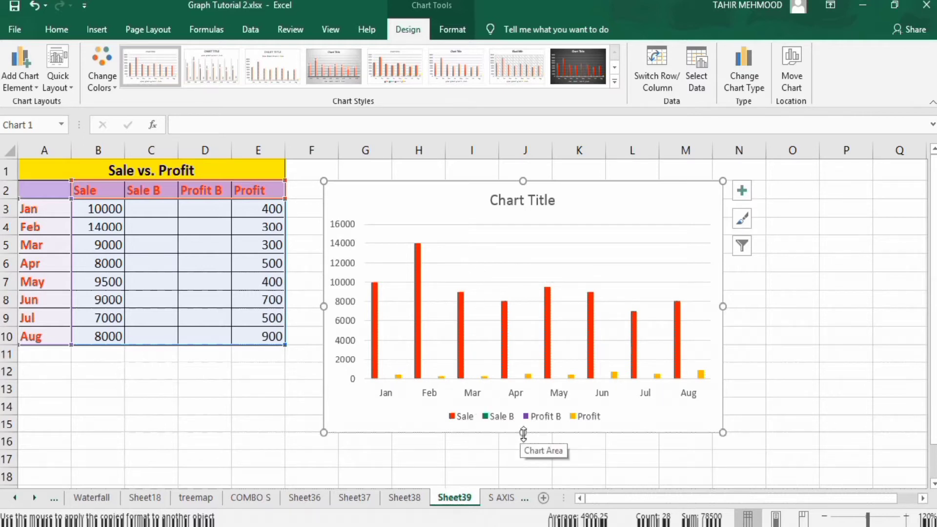
left_click_drag(523, 432, 525, 446)
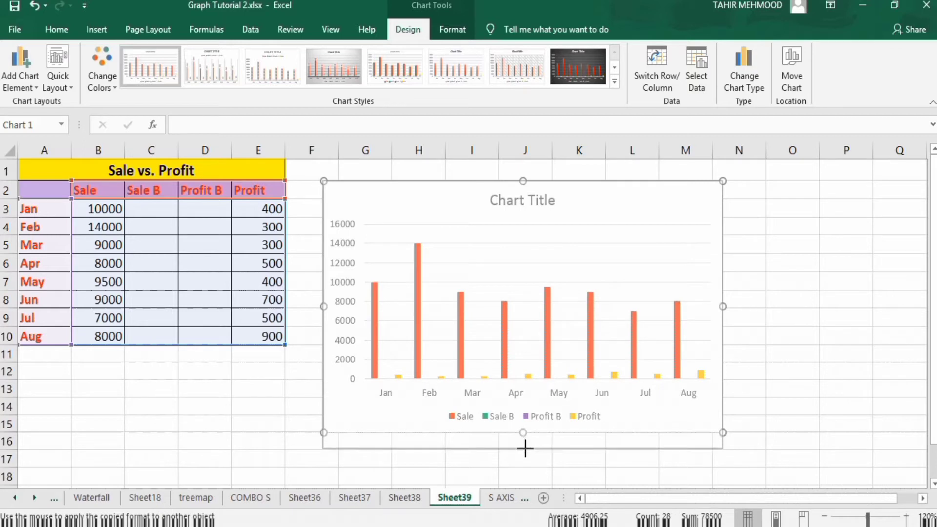
left_click(525, 447)
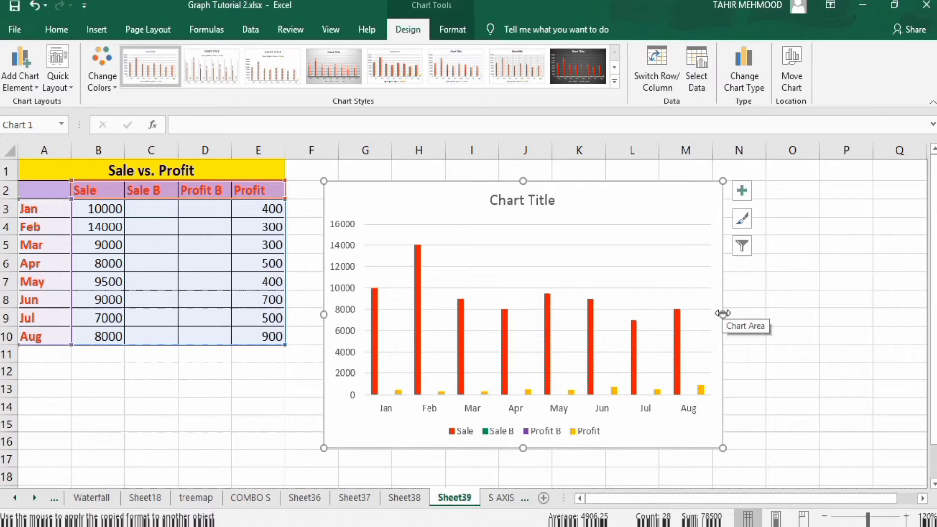
left_click_drag(723, 314, 765, 306)
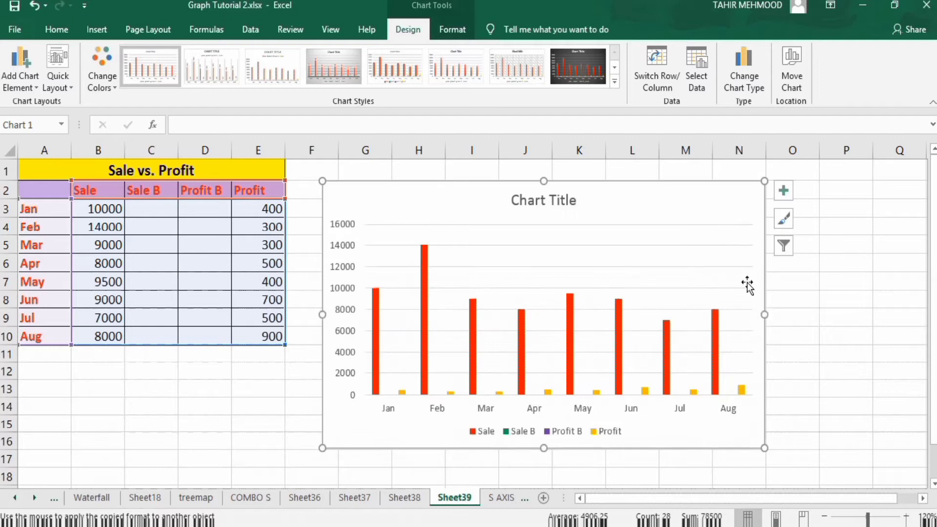
left_click(450, 394)
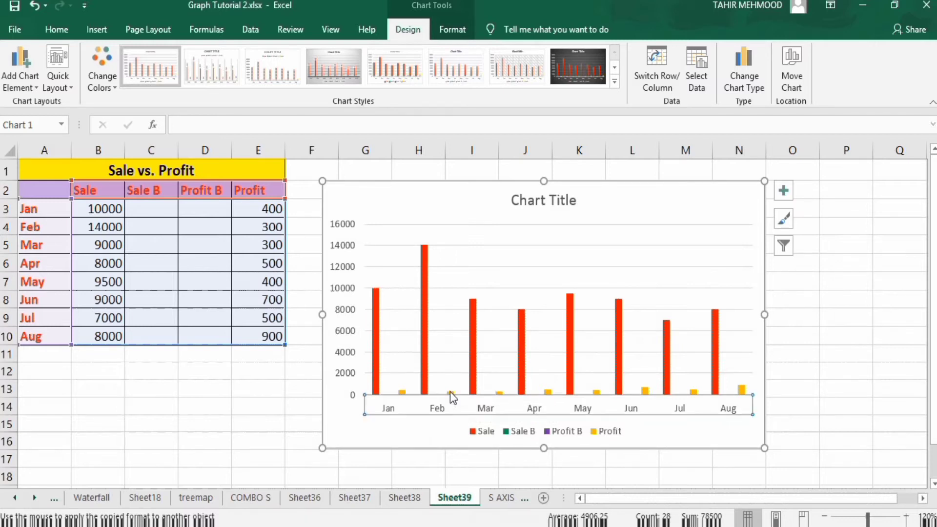
- Plot the Profit bars on a secondary axis through Format Data Series
left_click(450, 392)
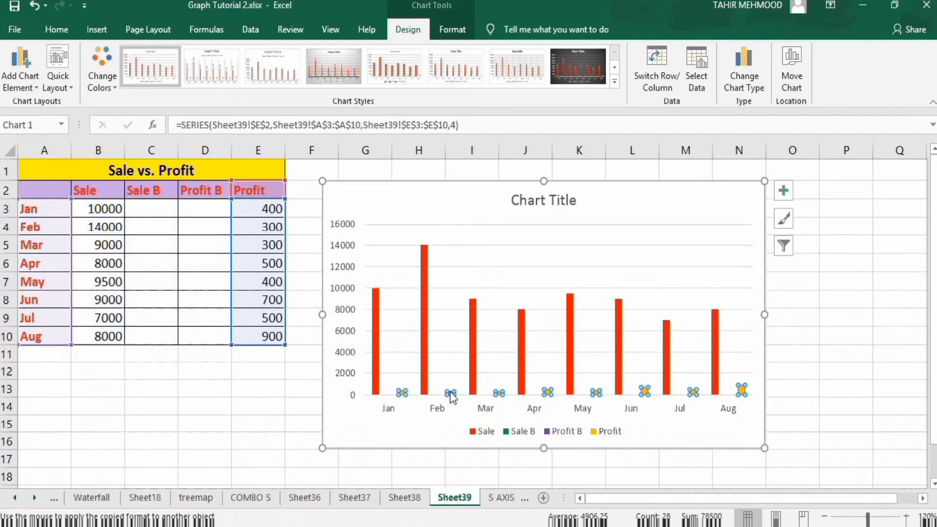
right_click(450, 394)
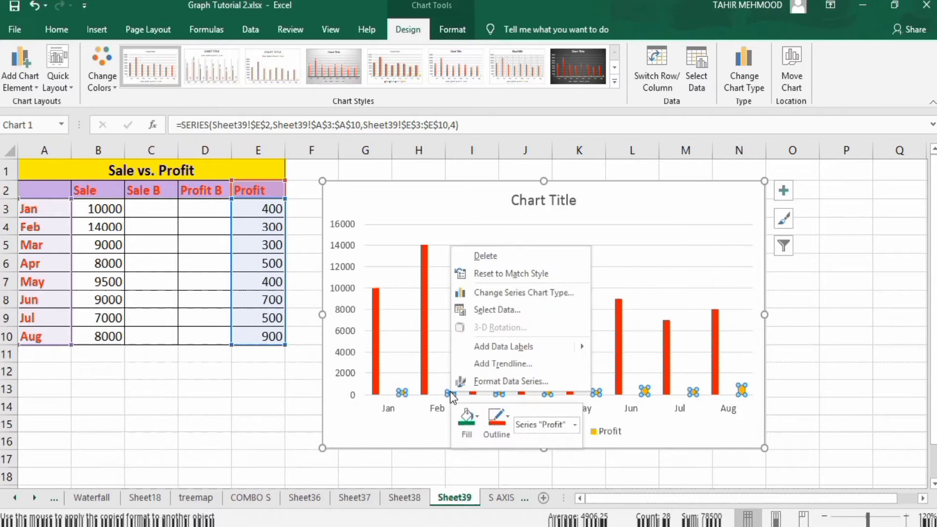
left_click(494, 381)
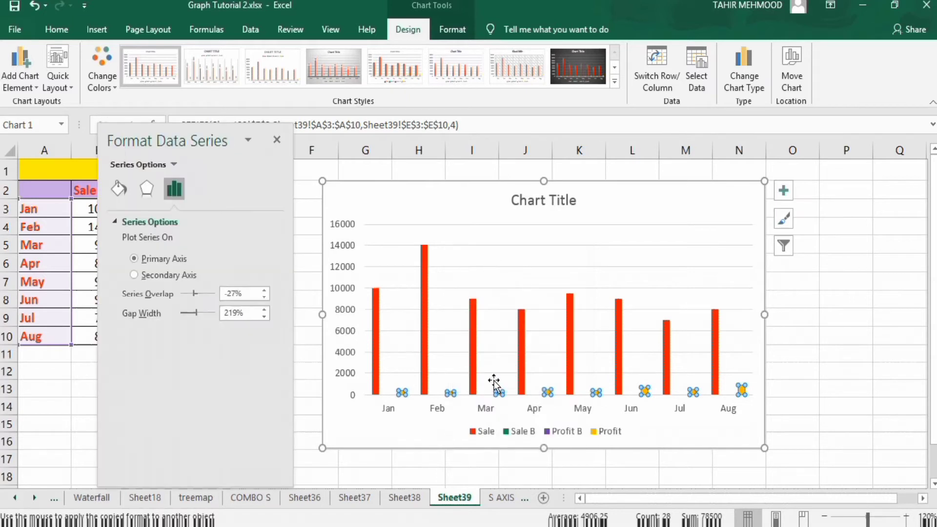
left_click(133, 276)
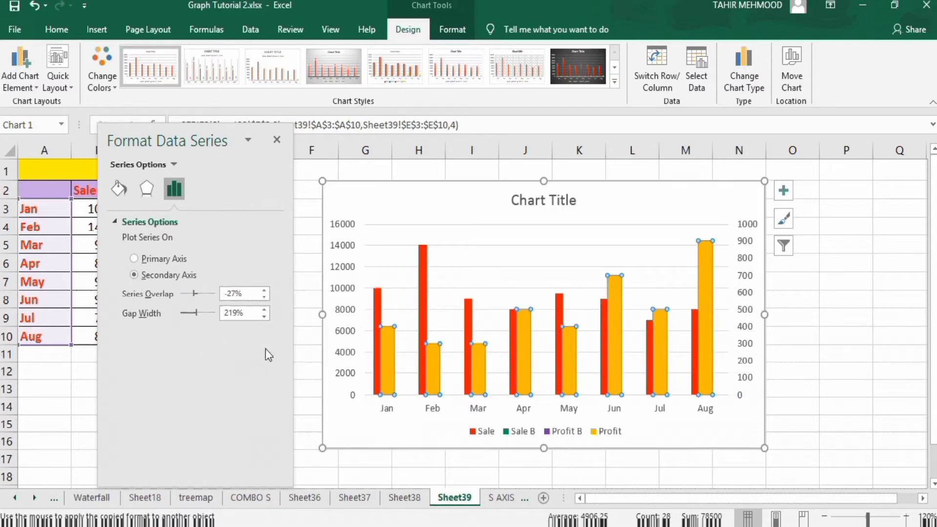
left_click(277, 139)
left_click(784, 189)
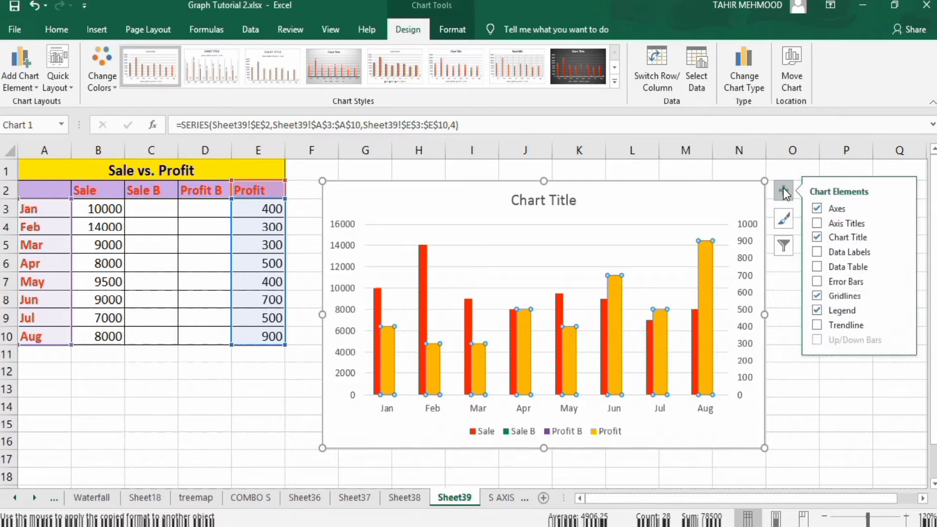
- Turn on Axis Titles and turn off Gridlines in the chart elements list
left_click(817, 224)
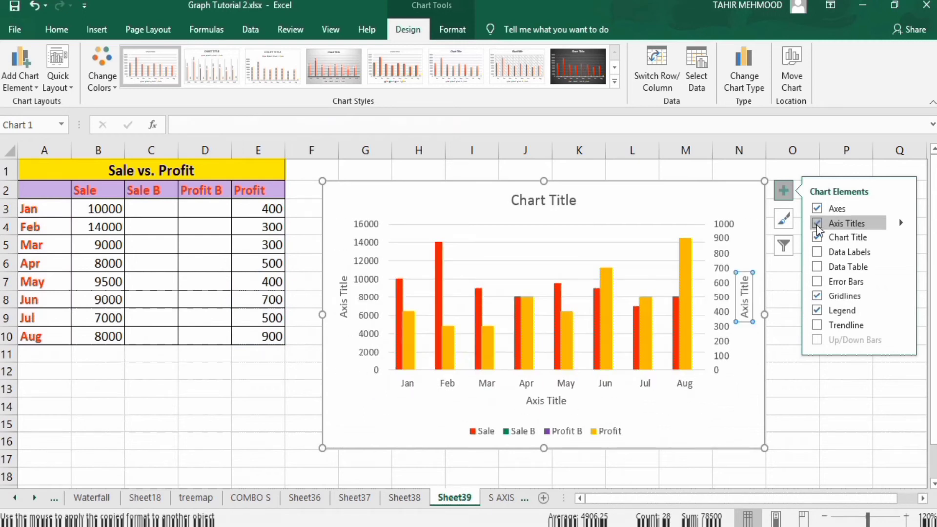
left_click(817, 297)
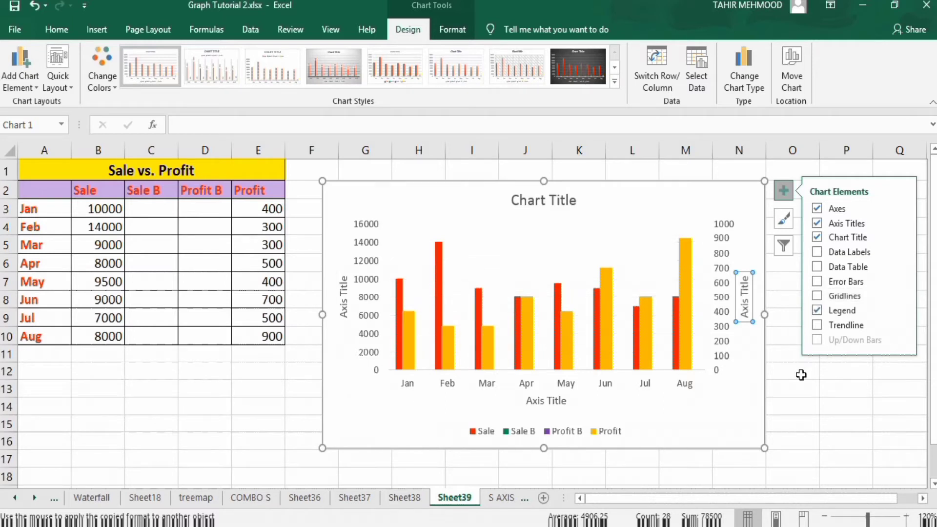
left_click(811, 429)
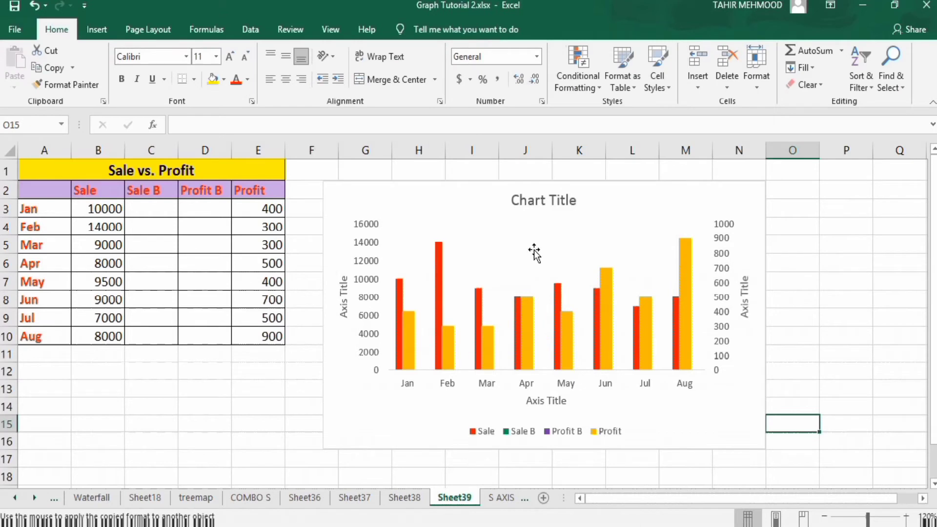
left_click(344, 301)
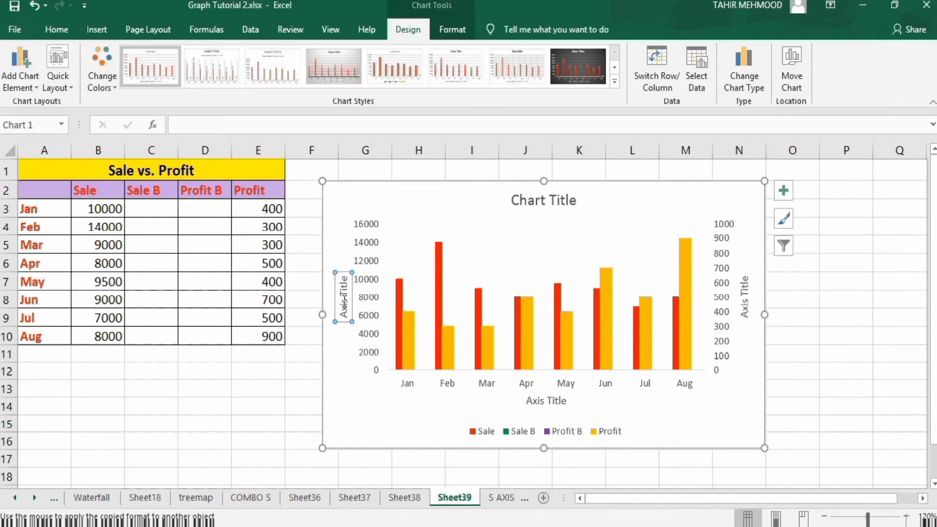
- Title the left axis 'Sale' and the horizontal axis 'Month'
type("Sale")
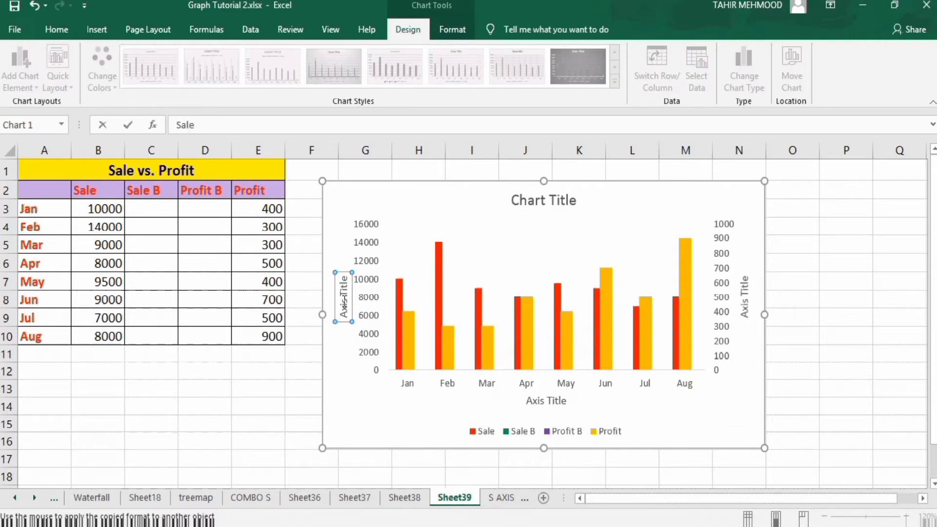
key("Return")
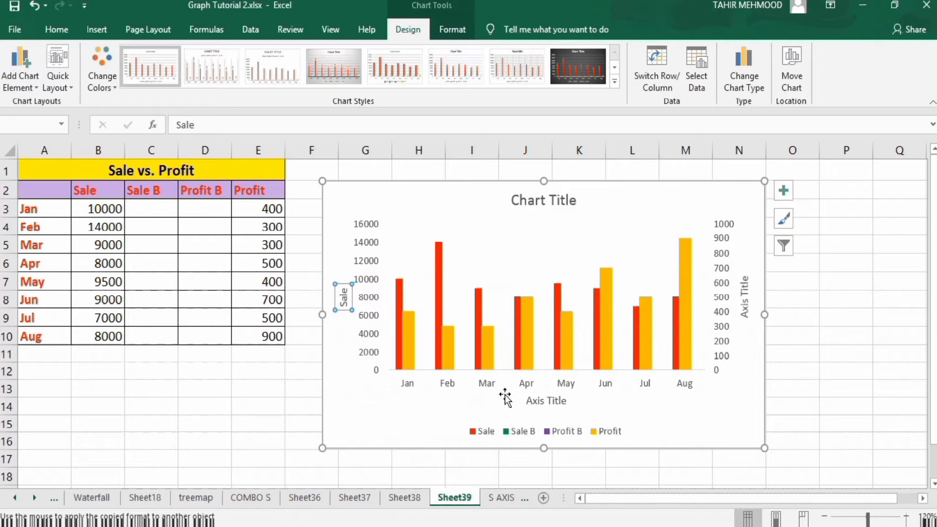
left_click(537, 402)
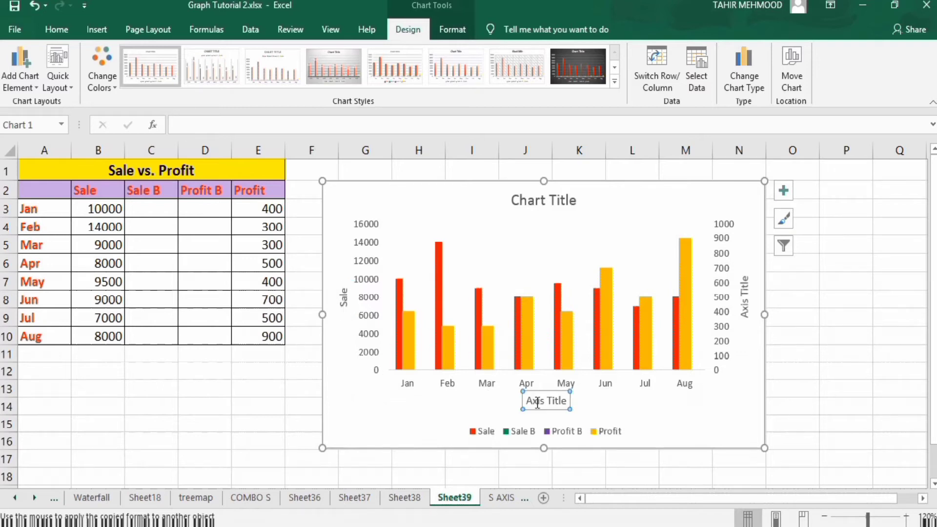
type("Month")
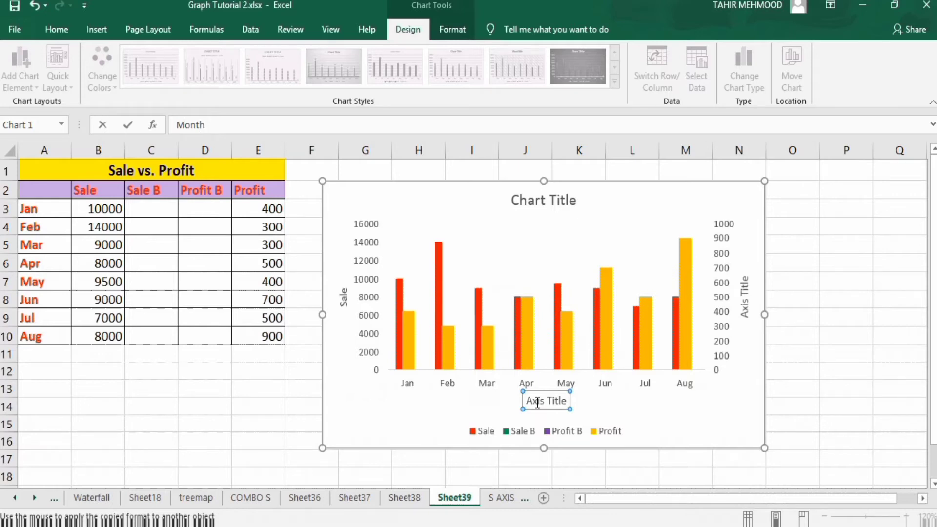
key("Return")
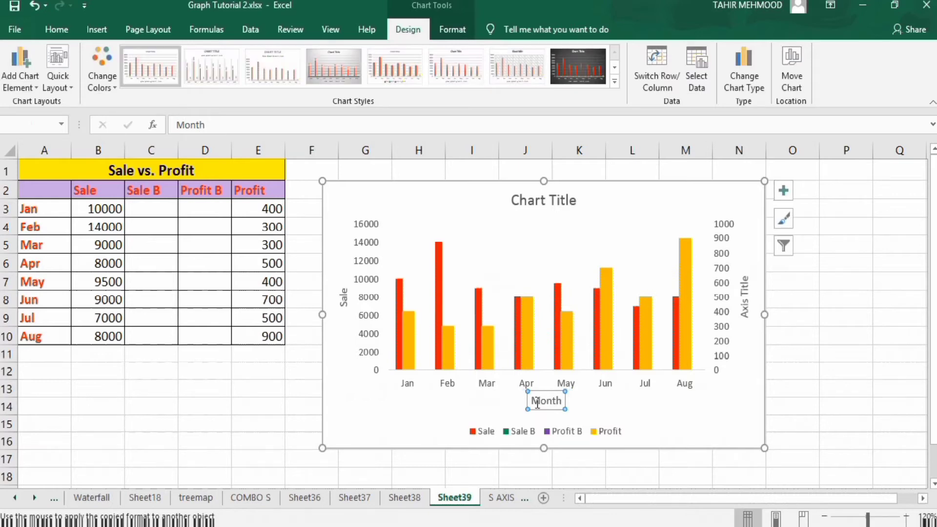
- Title the right-hand value axis 'Profit'
left_click(748, 298)
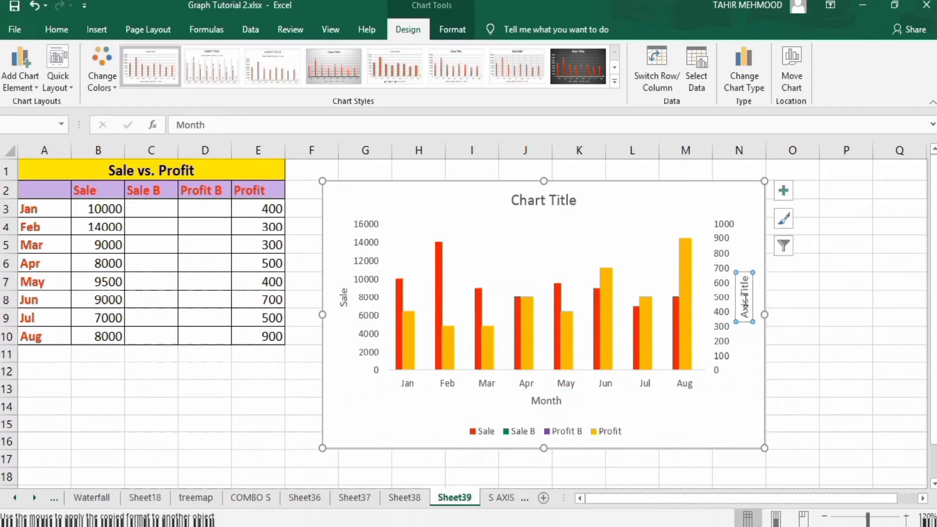
left_click(234, 124)
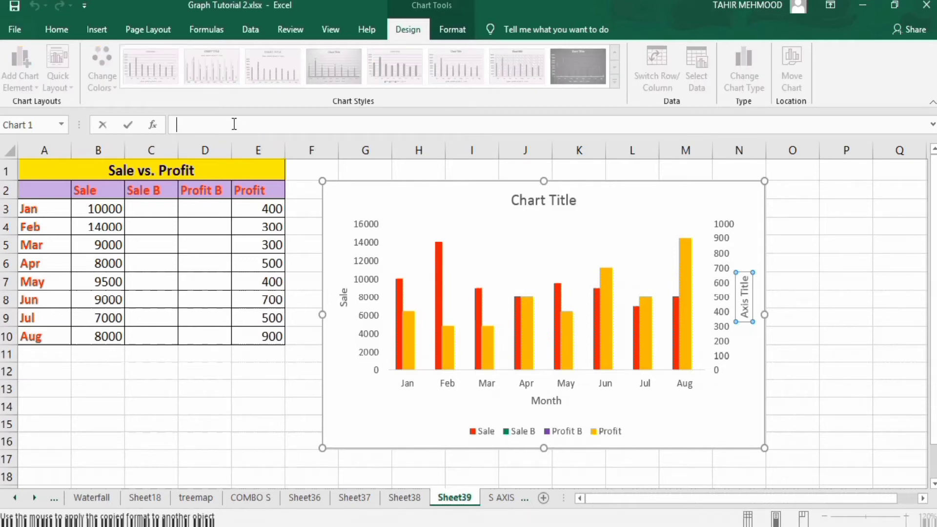
type("Profit")
key("Return")
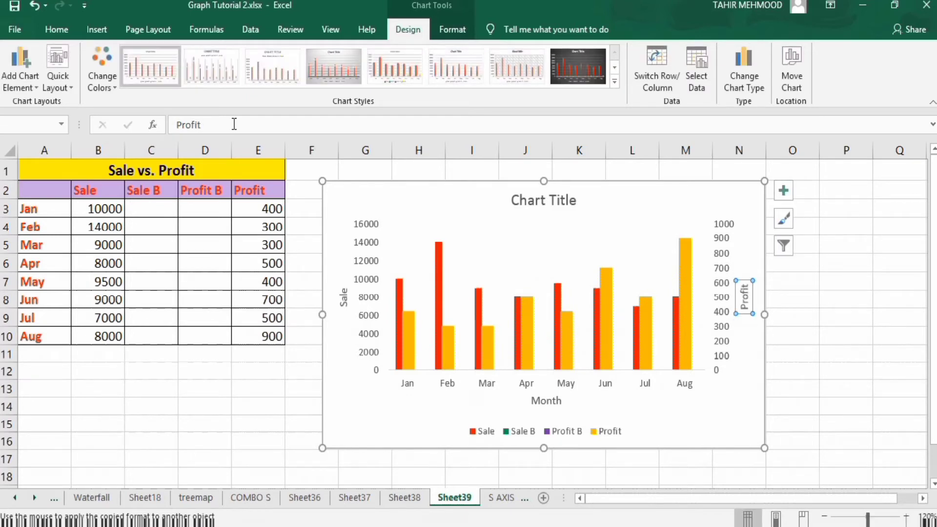
left_click(526, 203)
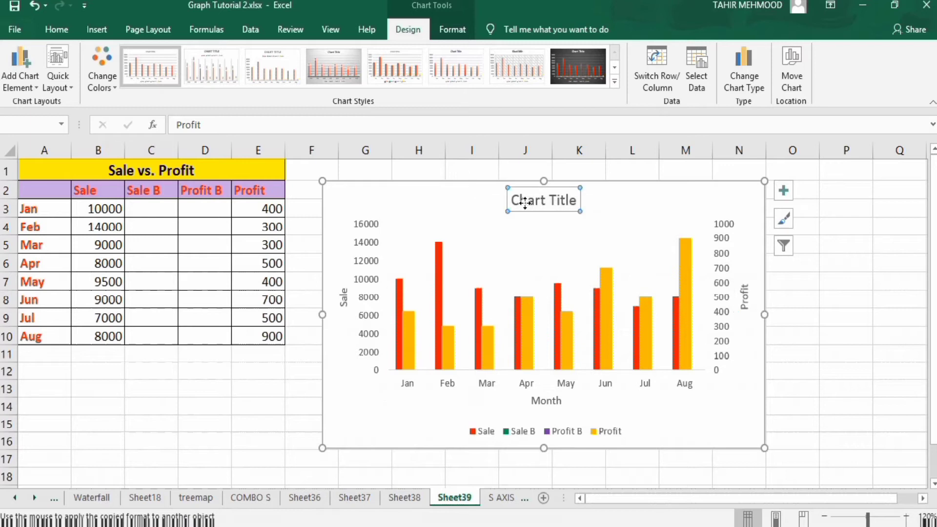
- Set the chart title to the formula =A1 so it reads 'Sale vs. Profit'
left_click(250, 123)
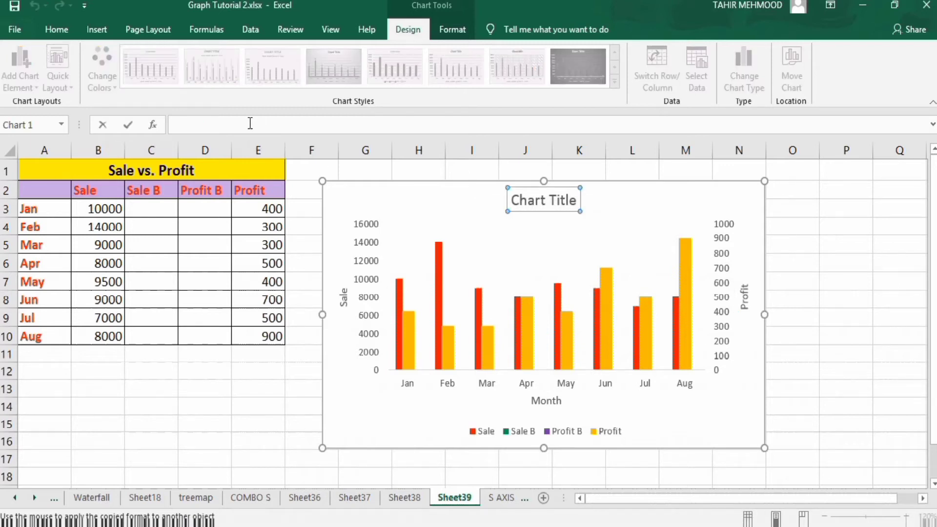
type("=")
left_click(185, 170)
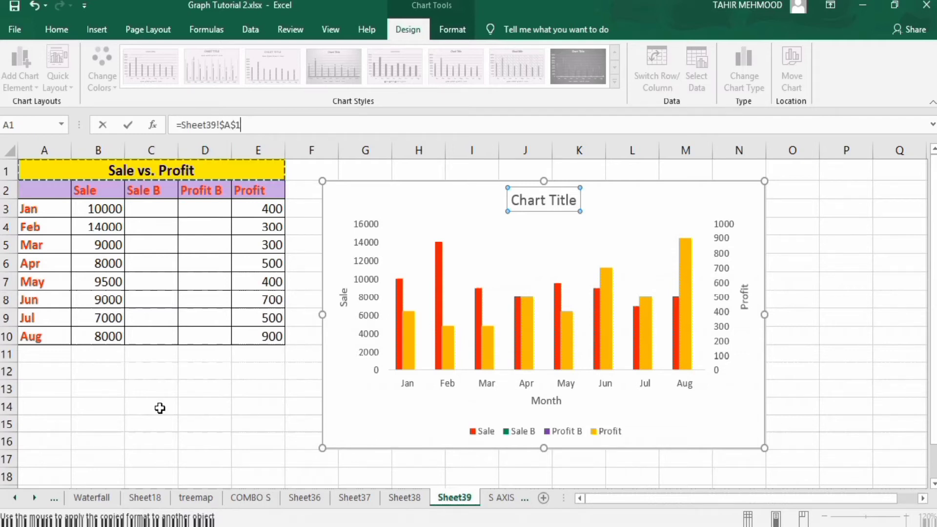
key("Return")
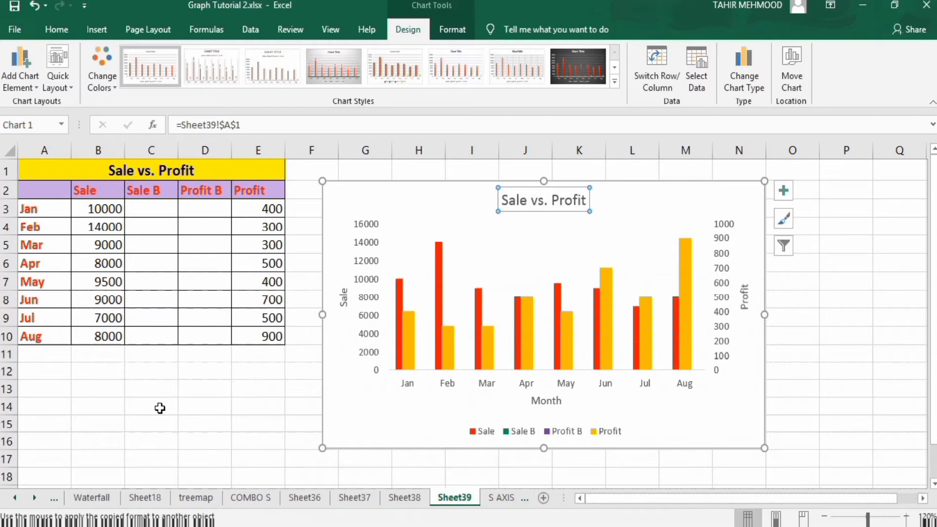
left_click(206, 210)
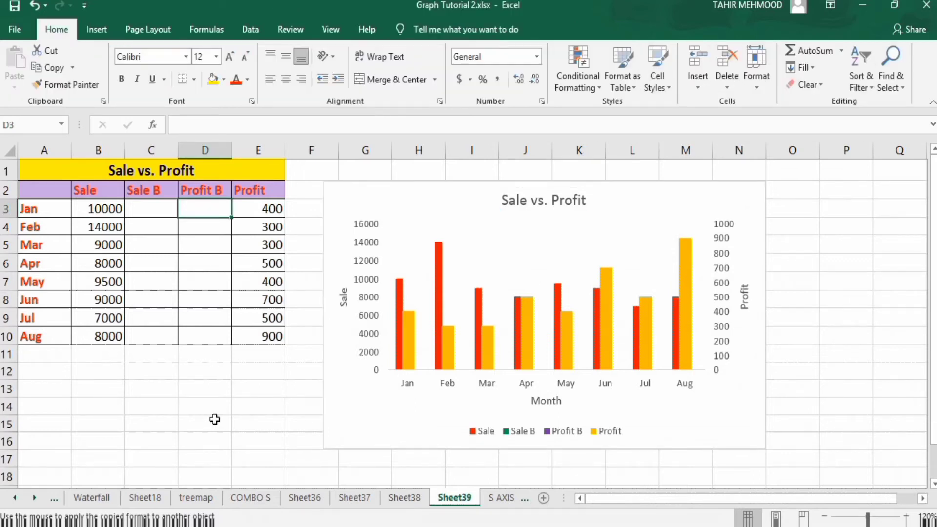
- Enter 1000 in cell D3 as Jan's Profit B value, correcting the initial 100
type("10")
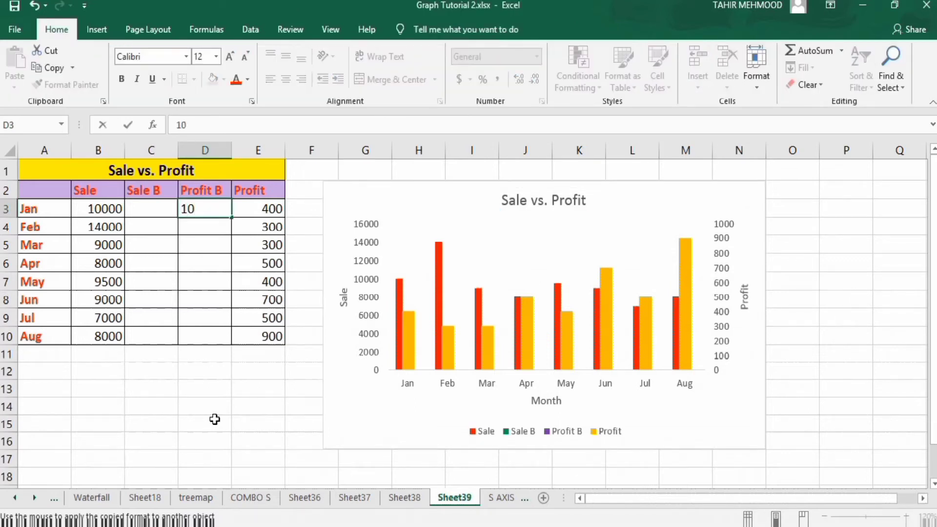
type("0")
key("Return")
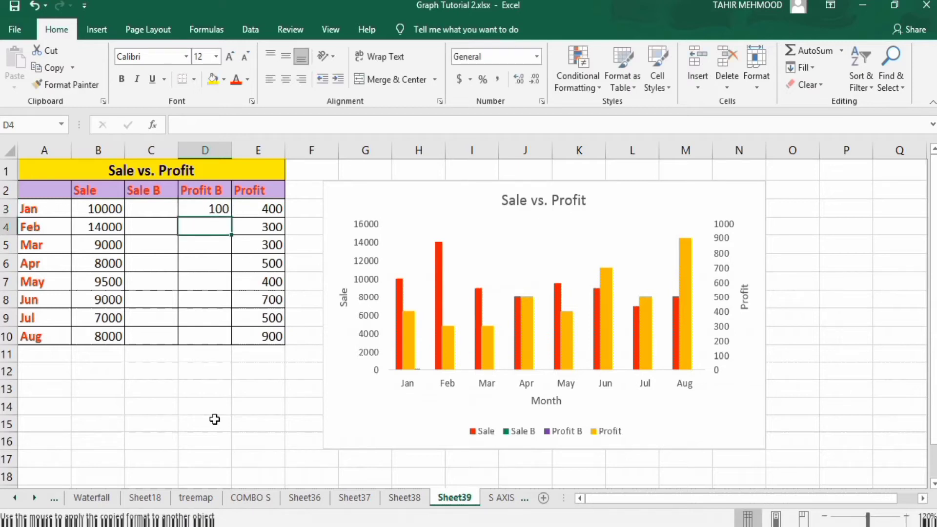
left_click(219, 210)
double_click(220, 210)
type("0")
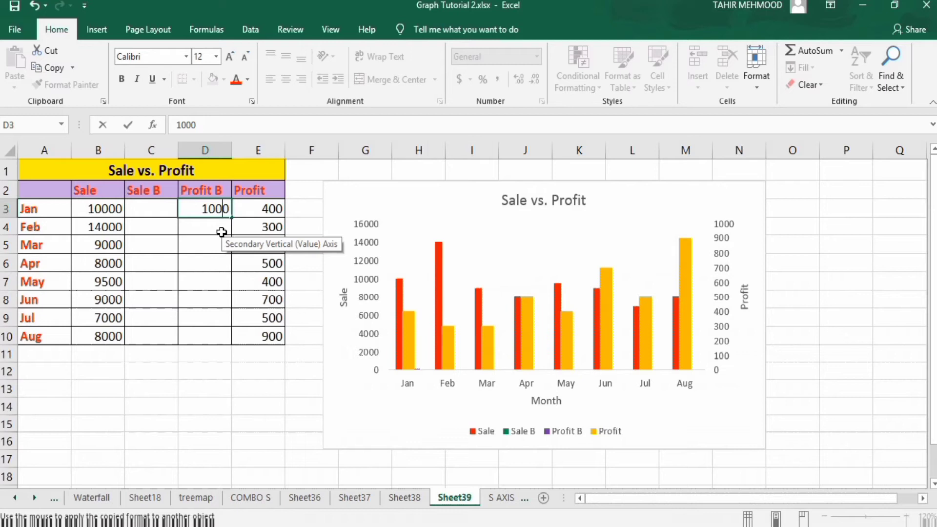
key("Return")
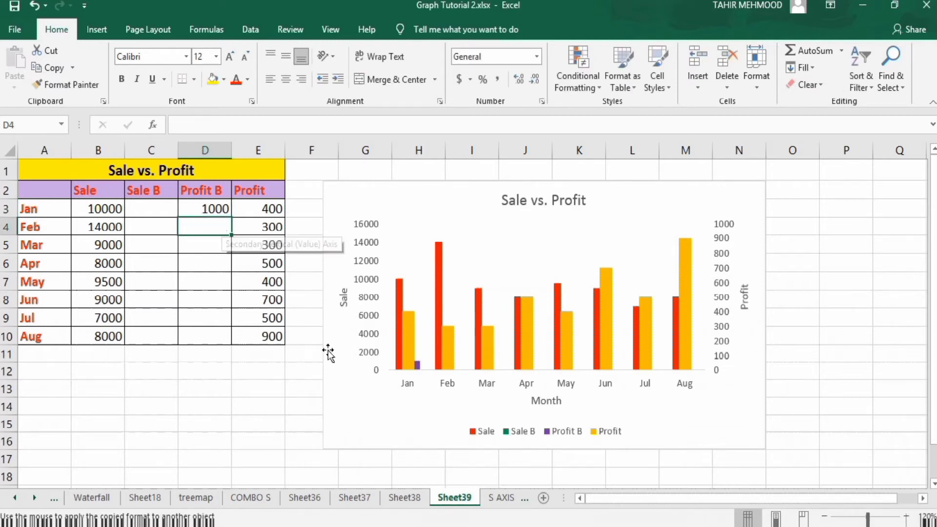
- Plot the Profit B series on the secondary Profit axis through Format Data Series
left_click(417, 364)
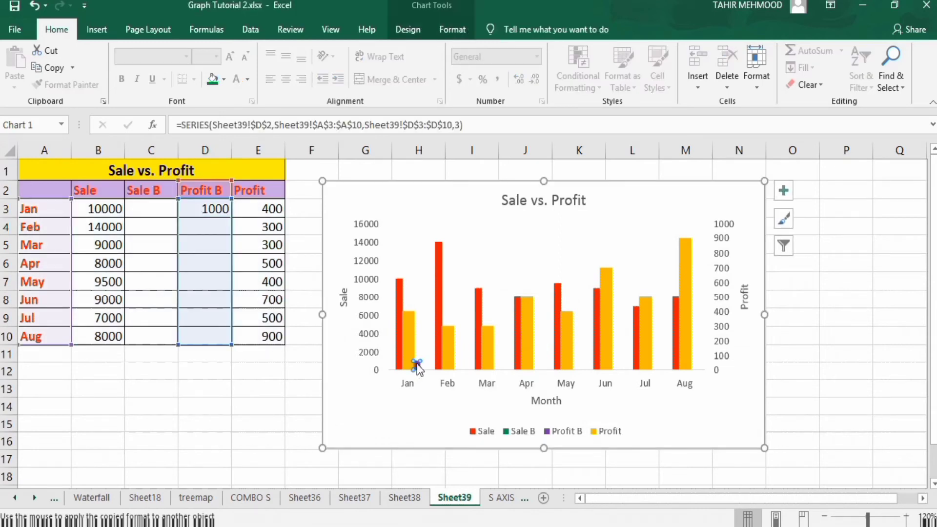
right_click(417, 366)
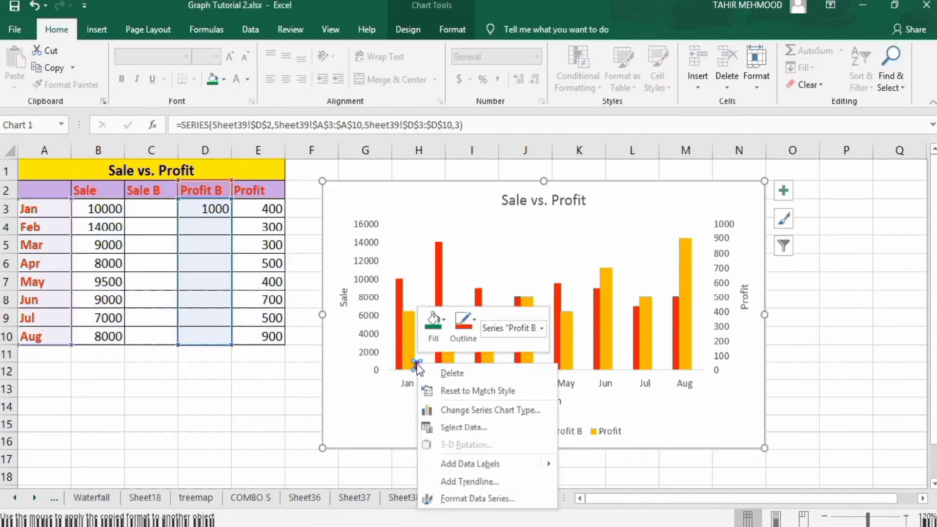
left_click(471, 499)
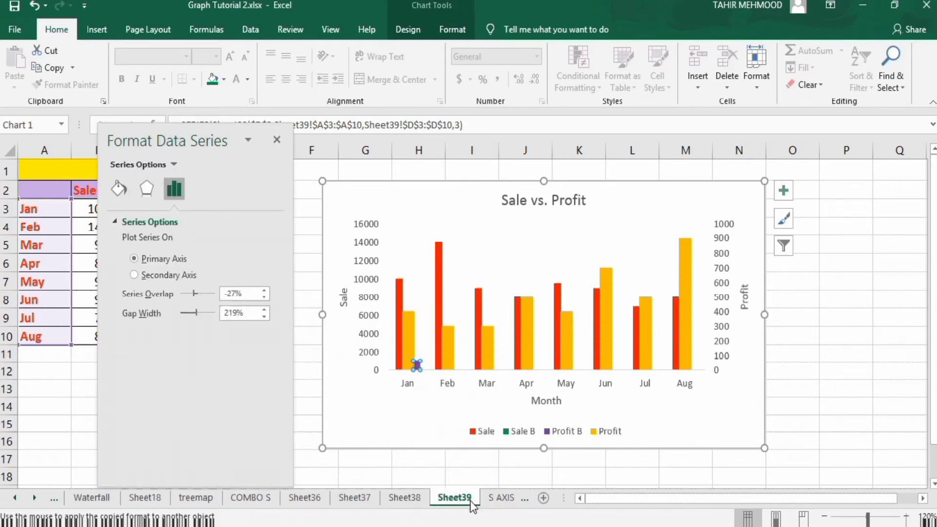
left_click(134, 275)
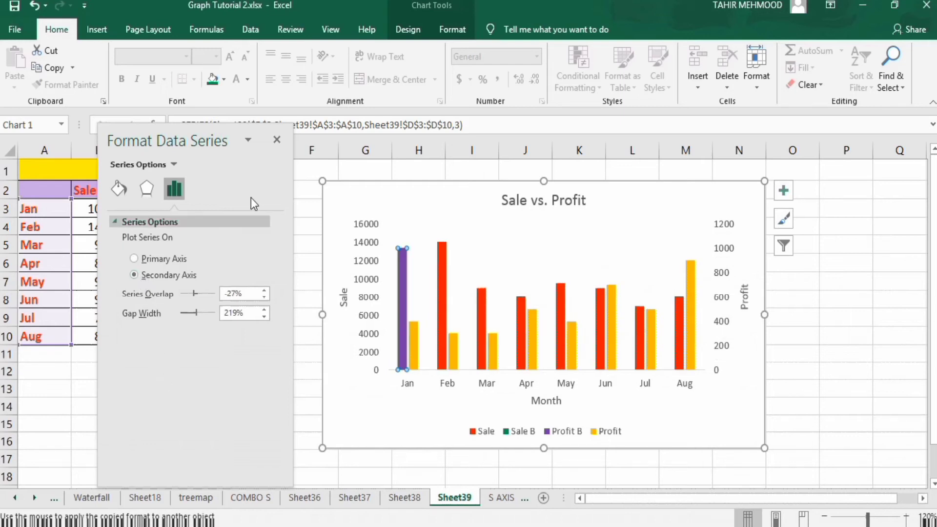
left_click(277, 141)
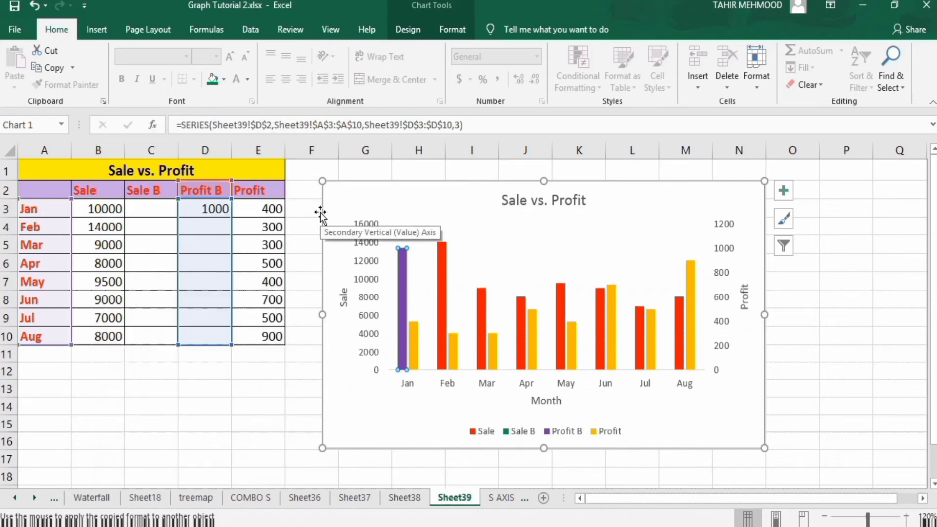
left_click(240, 411)
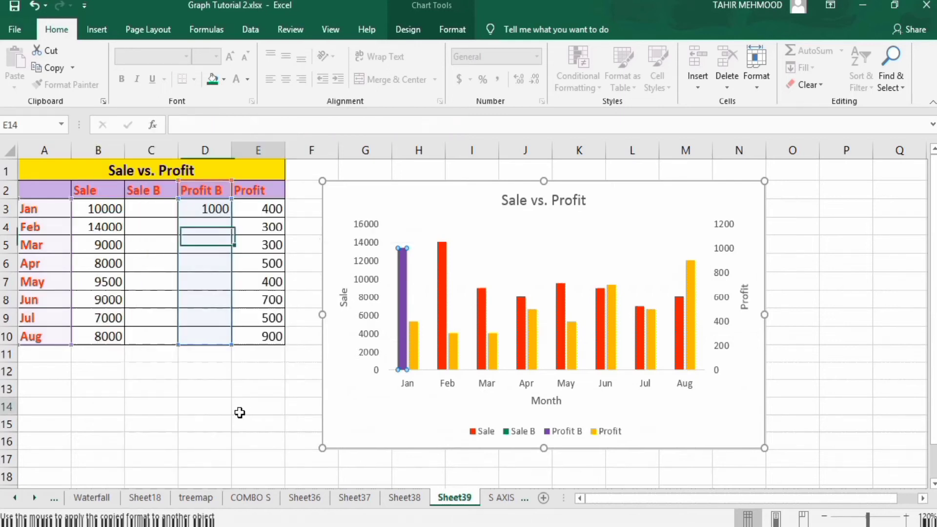
left_click(218, 210)
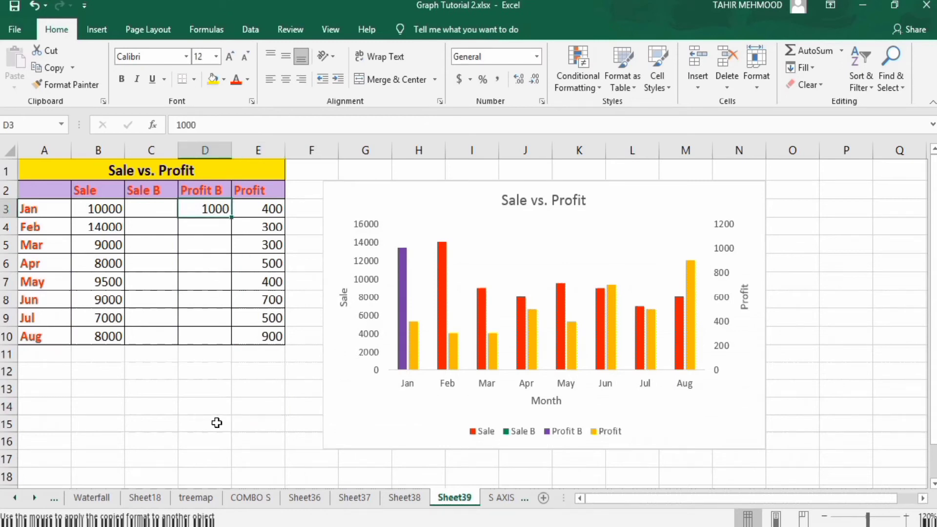
- Empty cell D3 so the temporary Profit B bar for Jan disappears
key("BackSpace")
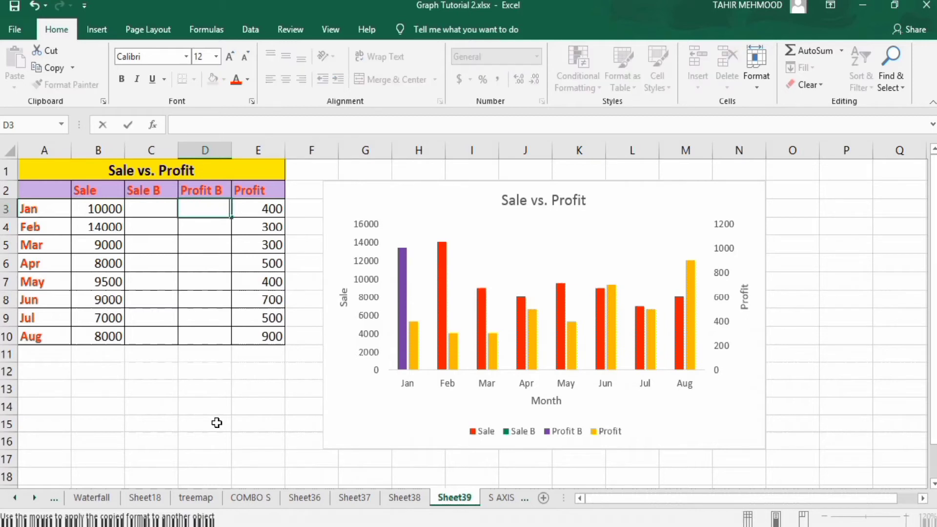
key("Return")
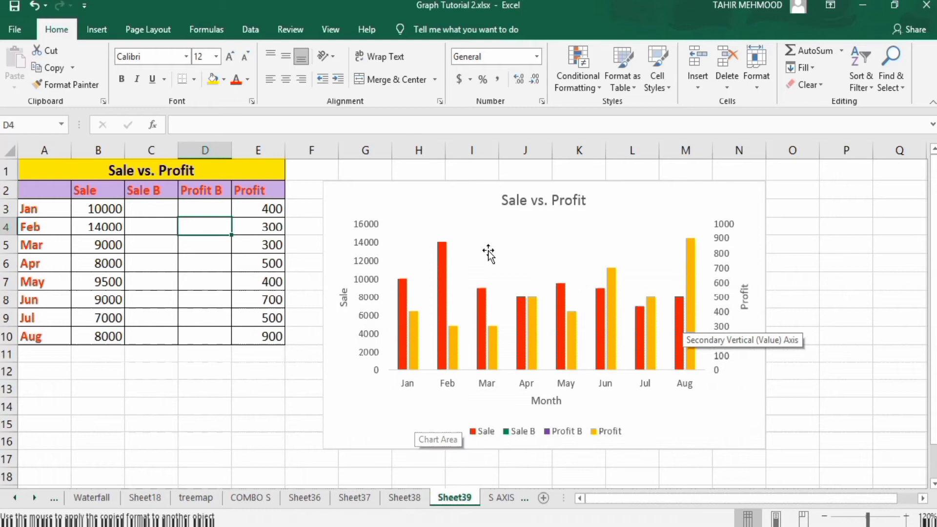
left_click(523, 201)
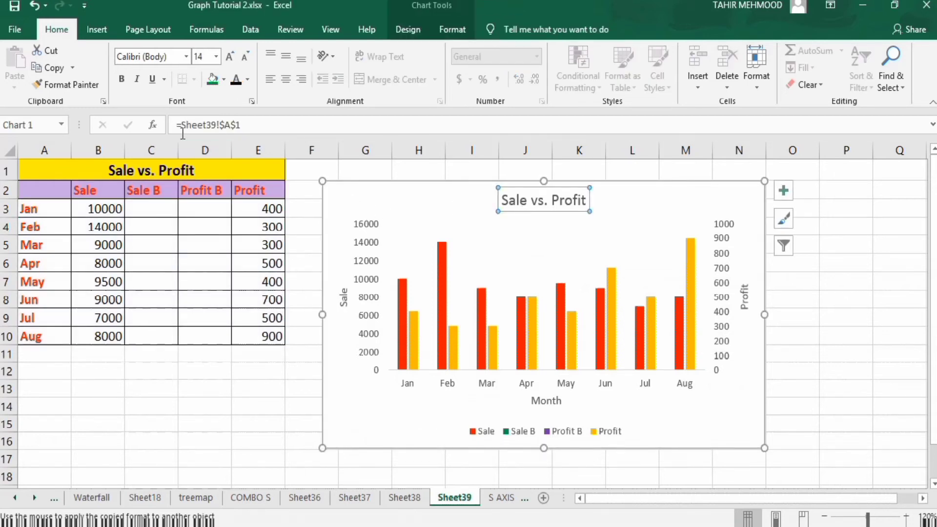
- Make the 'Sale vs. Profit' chart title 18 pt, dark-coloured and bold
left_click(216, 57)
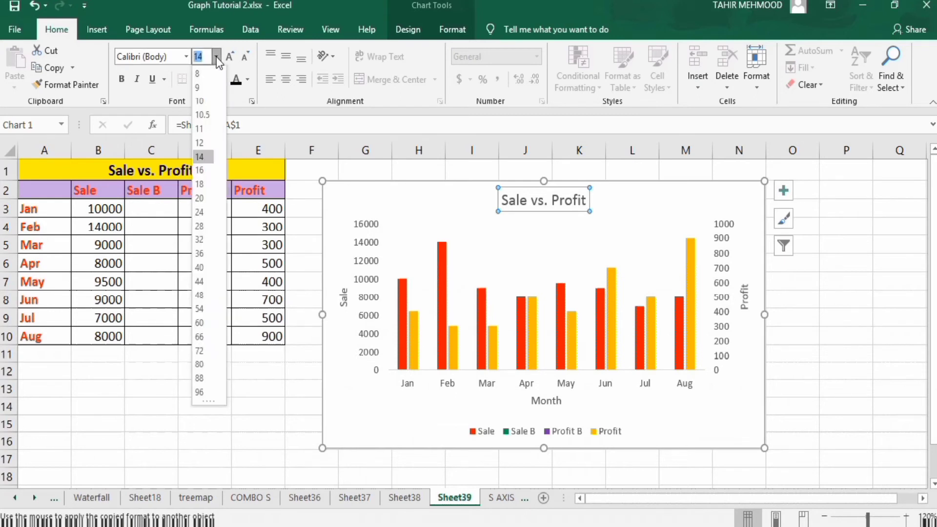
left_click(207, 168)
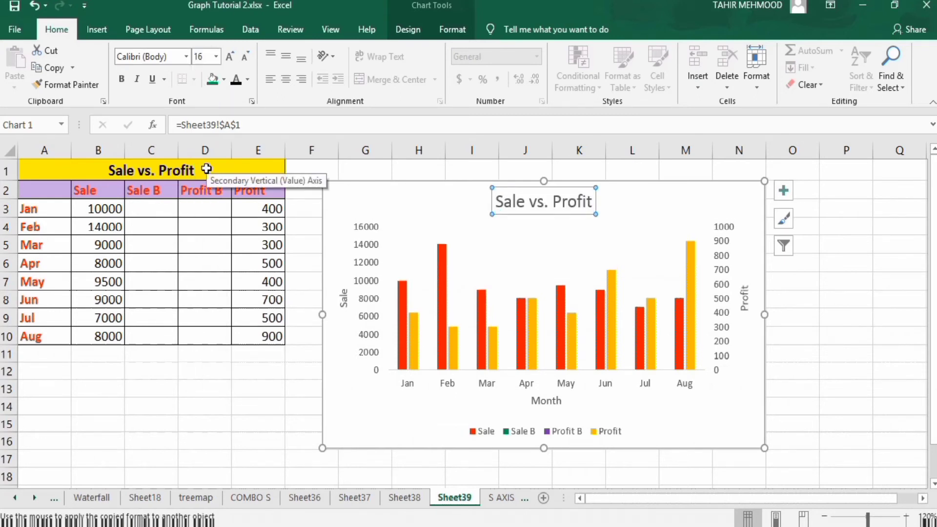
left_click(216, 56)
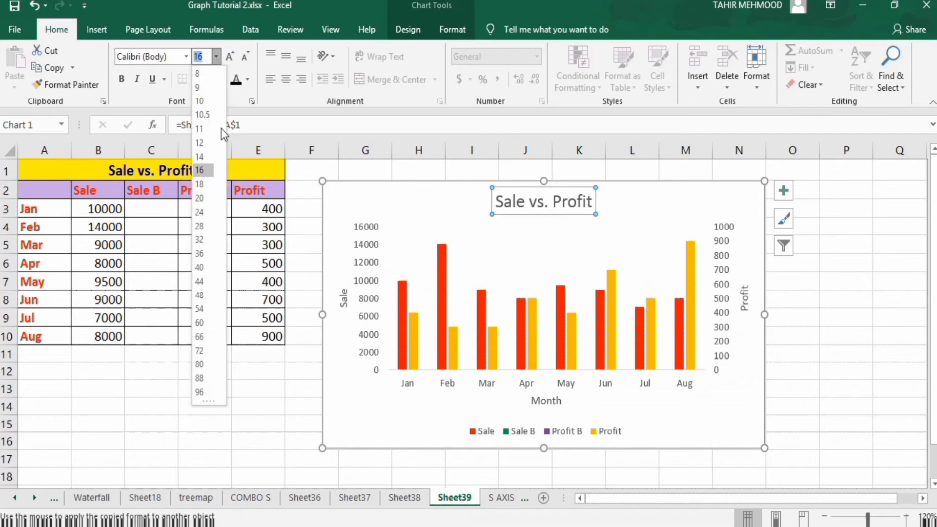
left_click(203, 183)
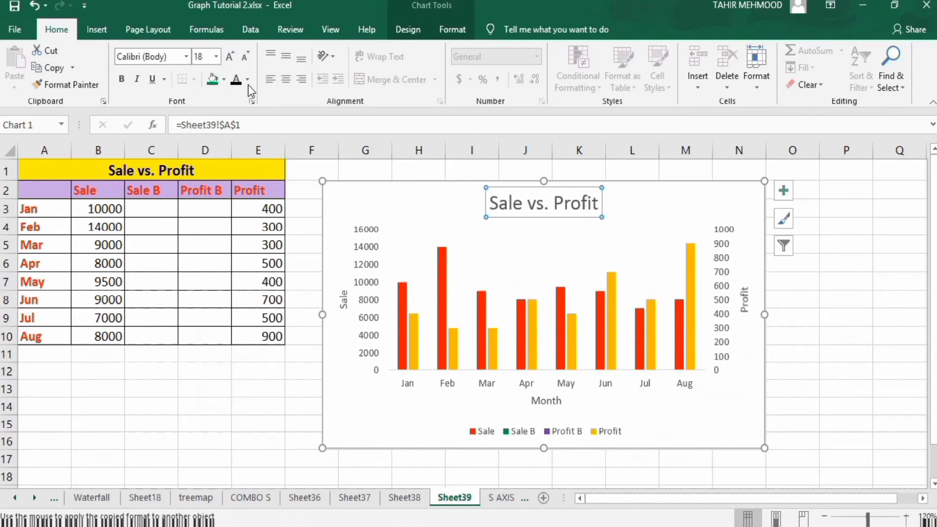
left_click(248, 80)
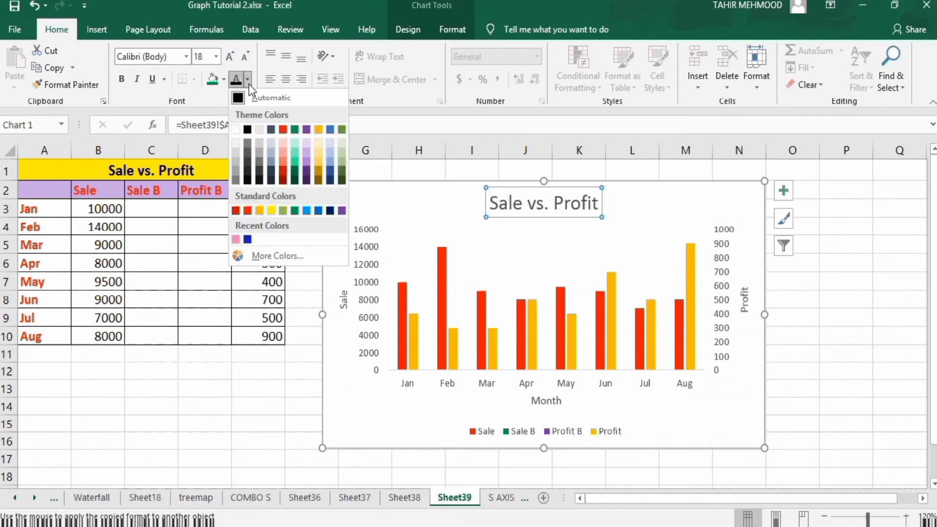
left_click(248, 129)
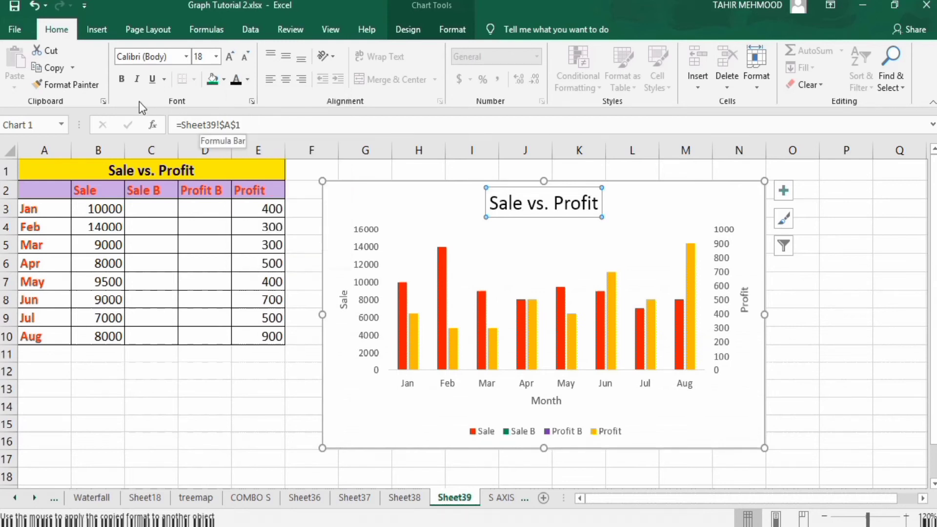
left_click(122, 79)
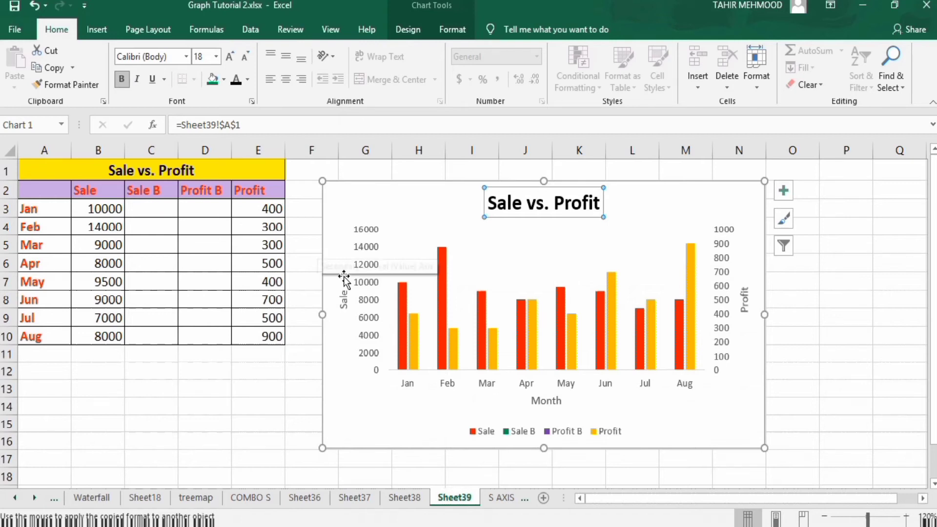
left_click(344, 305)
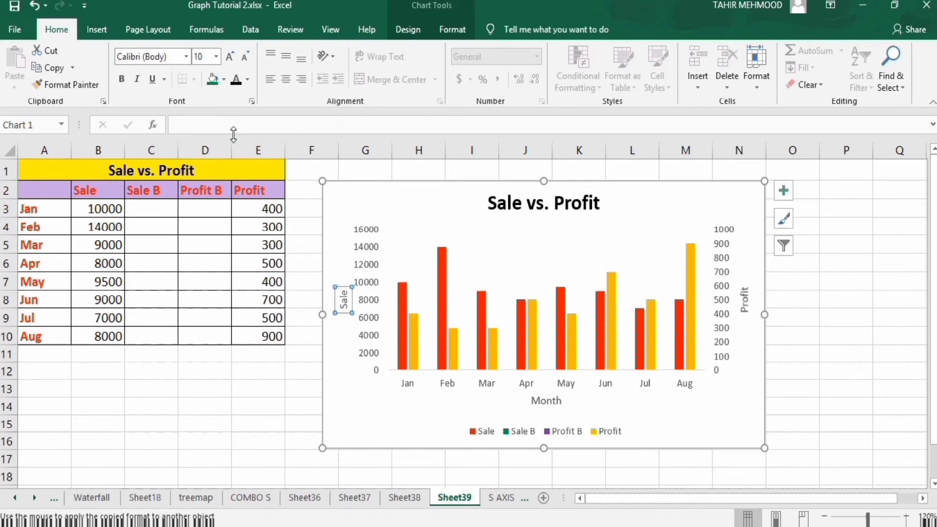
- Format the Sale axis title as 12 pt bold black, then pick up its formatting with Format Painter
left_click(217, 57)
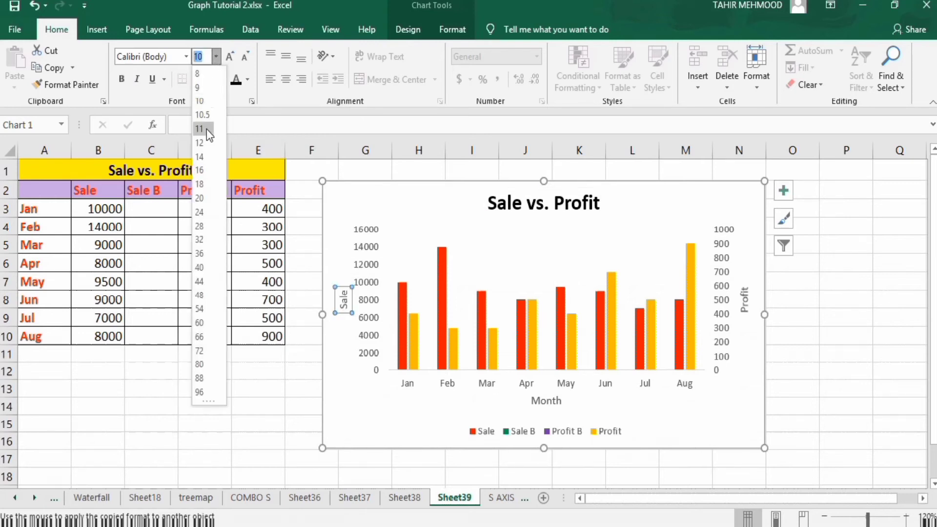
left_click(203, 142)
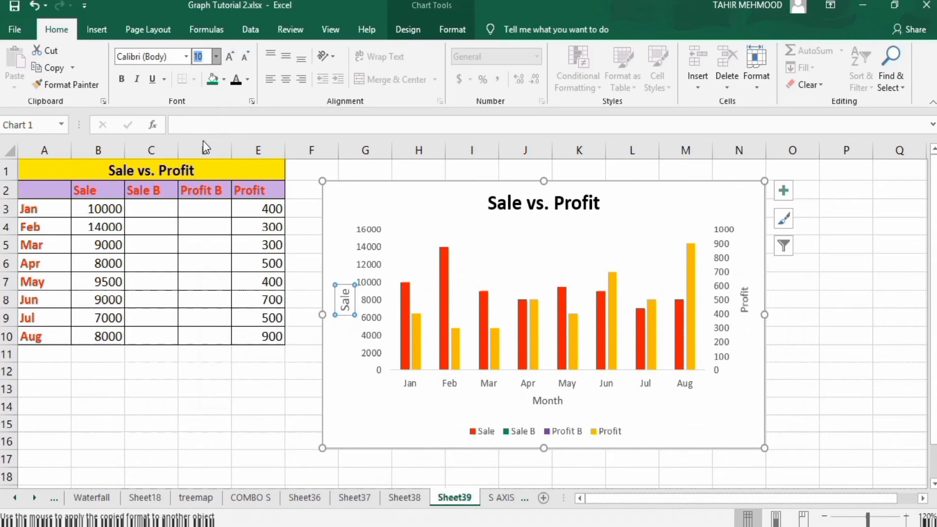
left_click(121, 79)
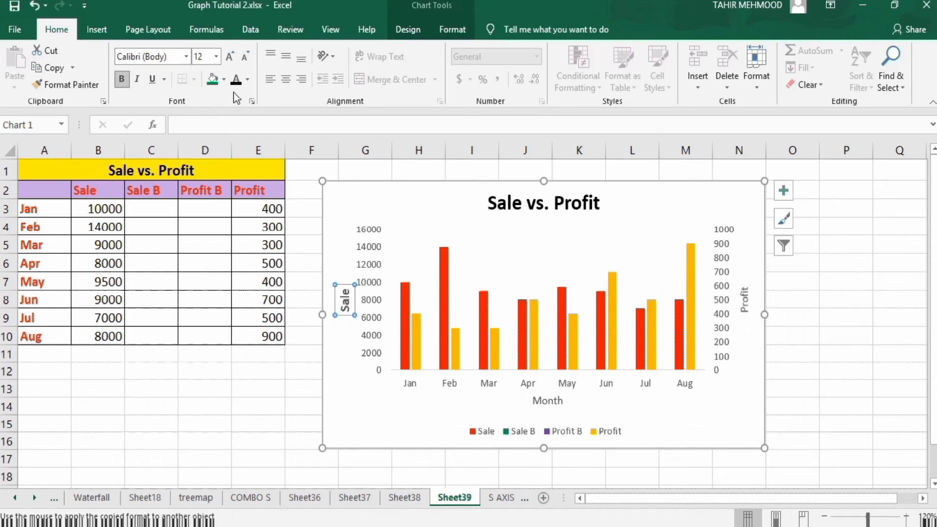
left_click(249, 81)
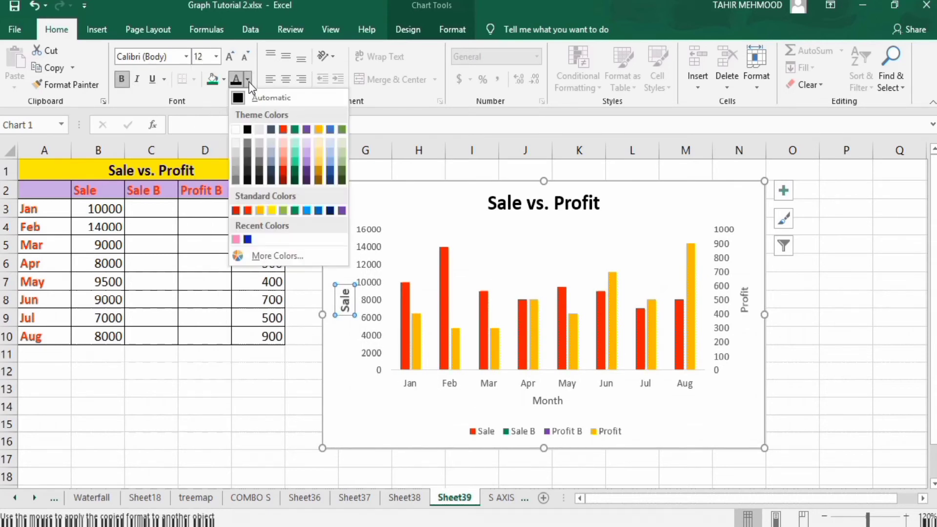
left_click(248, 129)
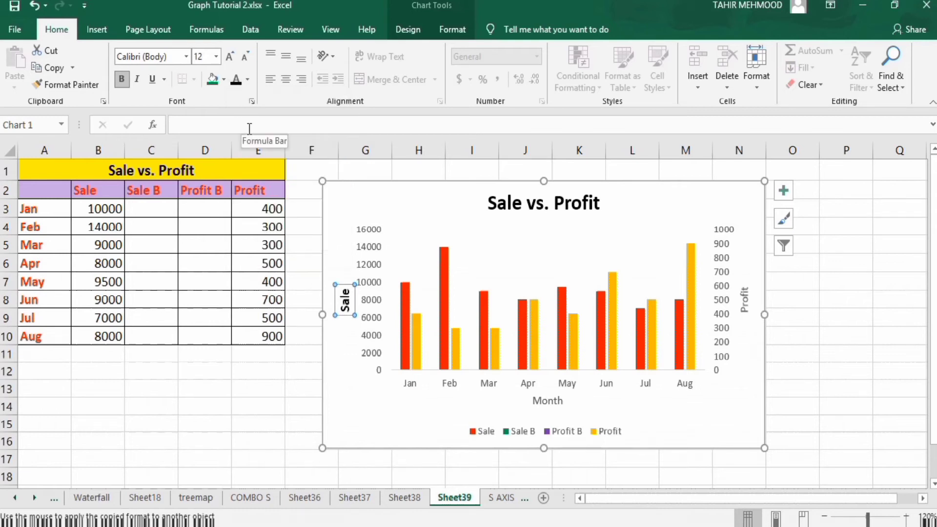
left_click(70, 85)
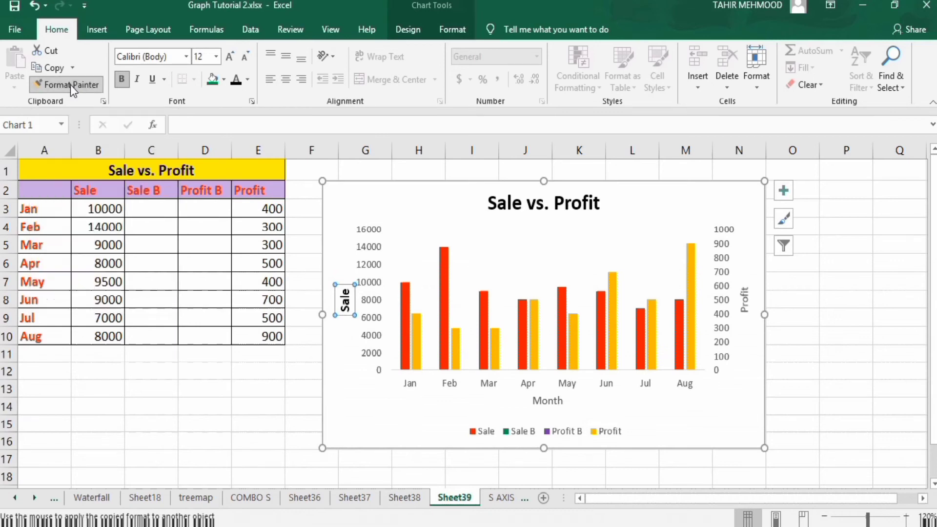
- Paint the Sale title formatting onto the Sale axis, month labels, Month title, Profit title and Profit axis
left_click(373, 271)
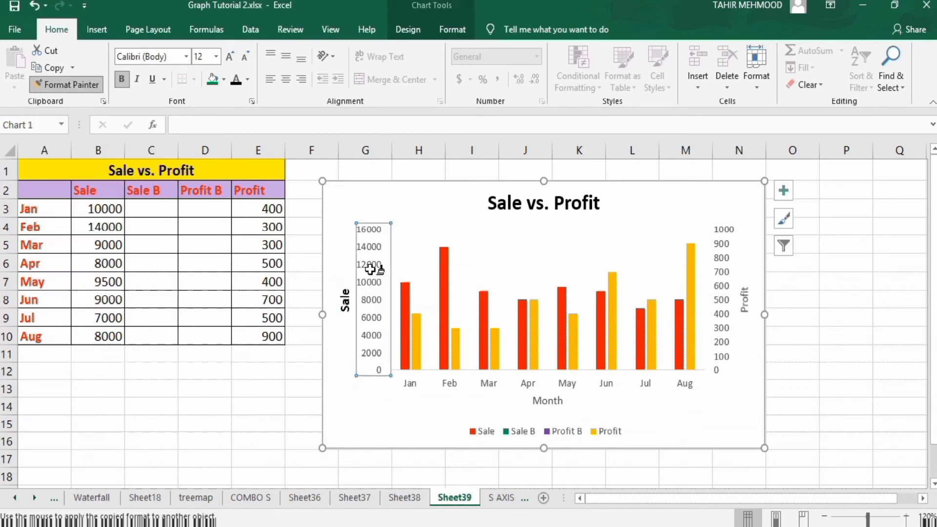
left_click(459, 385)
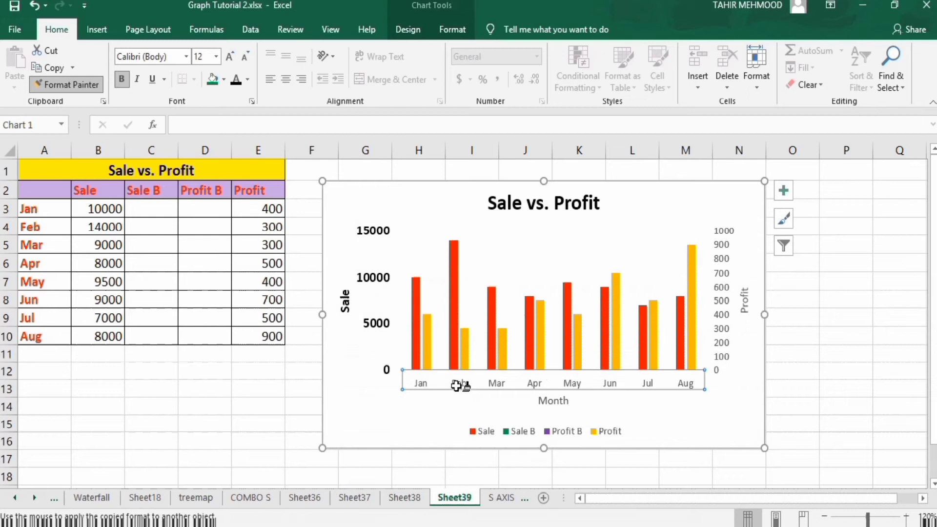
left_click(554, 403)
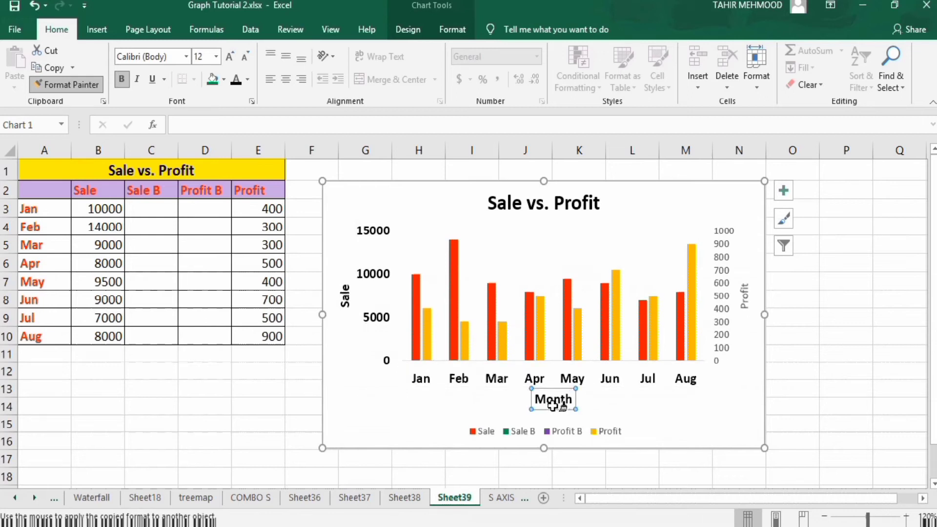
left_click(743, 305)
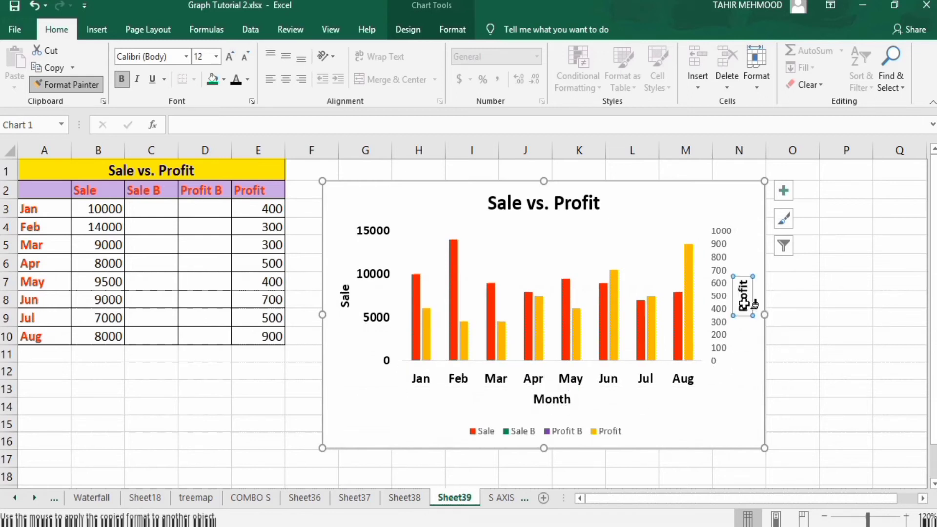
left_click(723, 305)
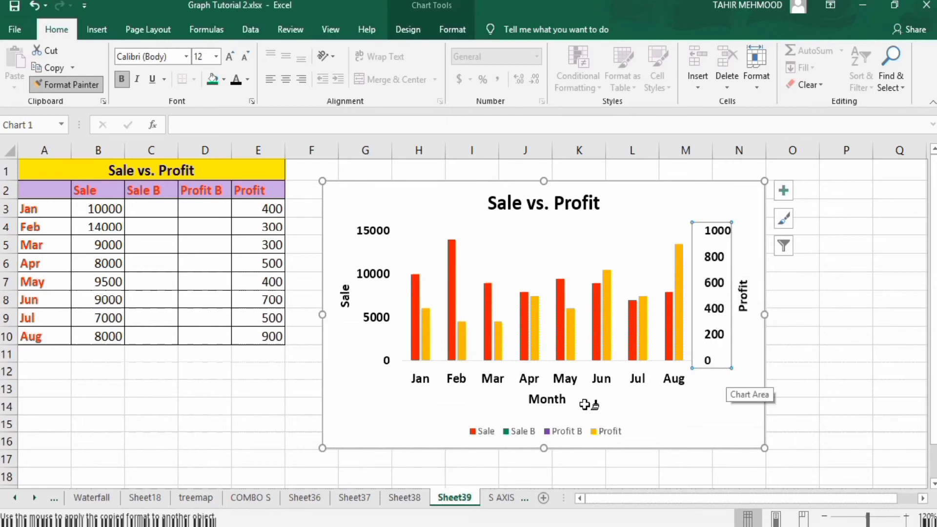
left_click(374, 276)
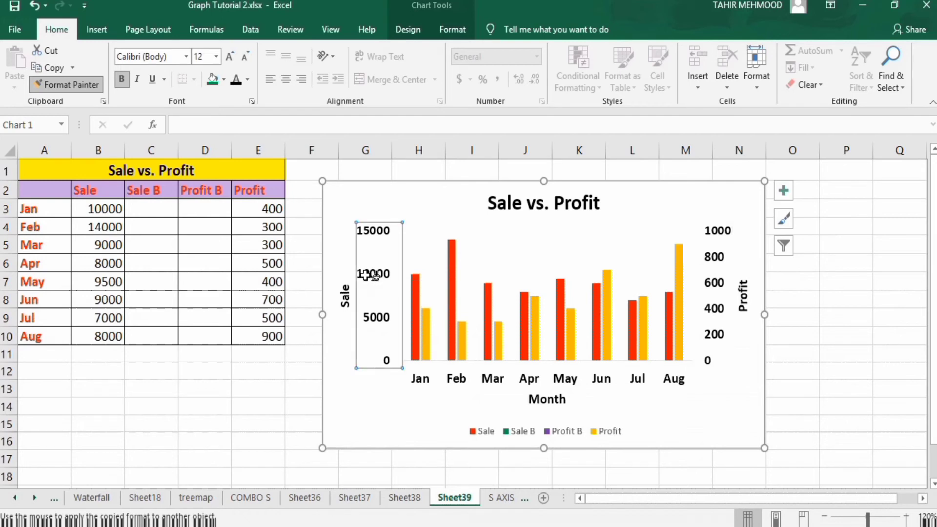
right_click(367, 277)
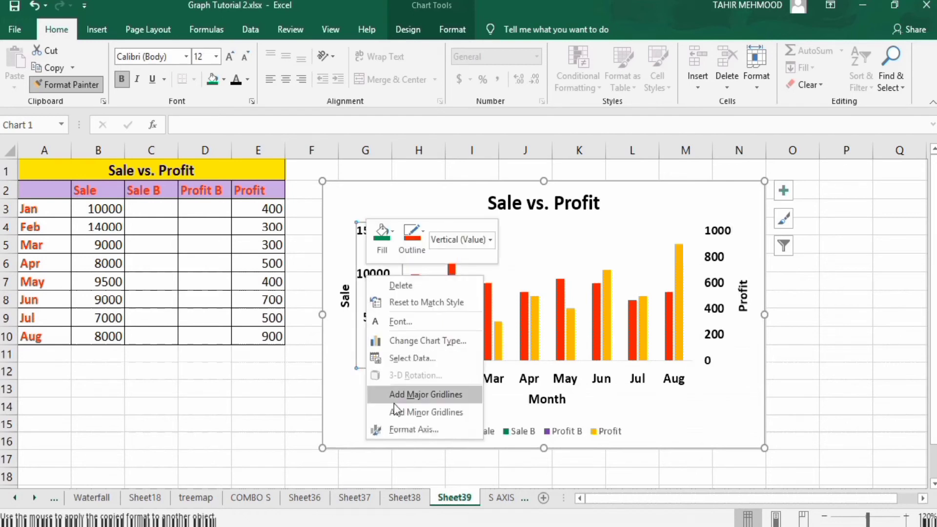
- Set the Sale axis minimum bound to 5000
left_click(403, 430)
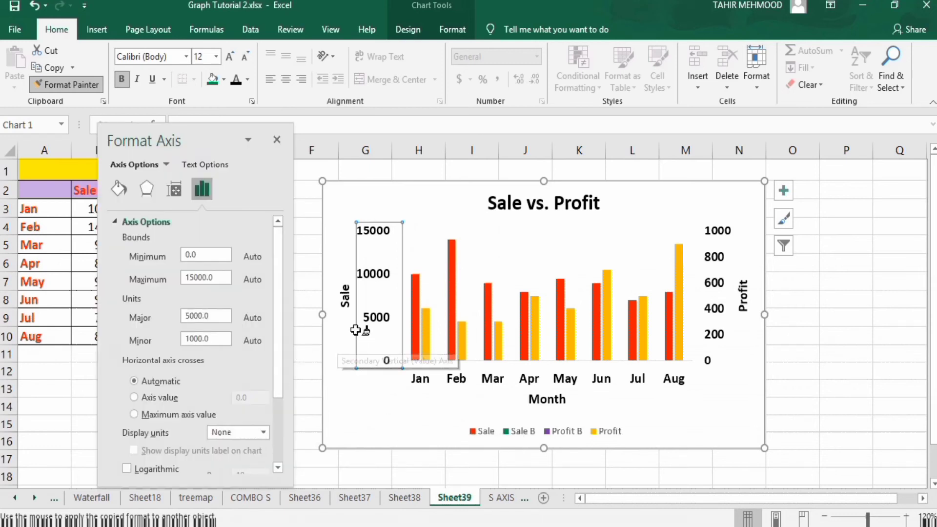
left_click(188, 258)
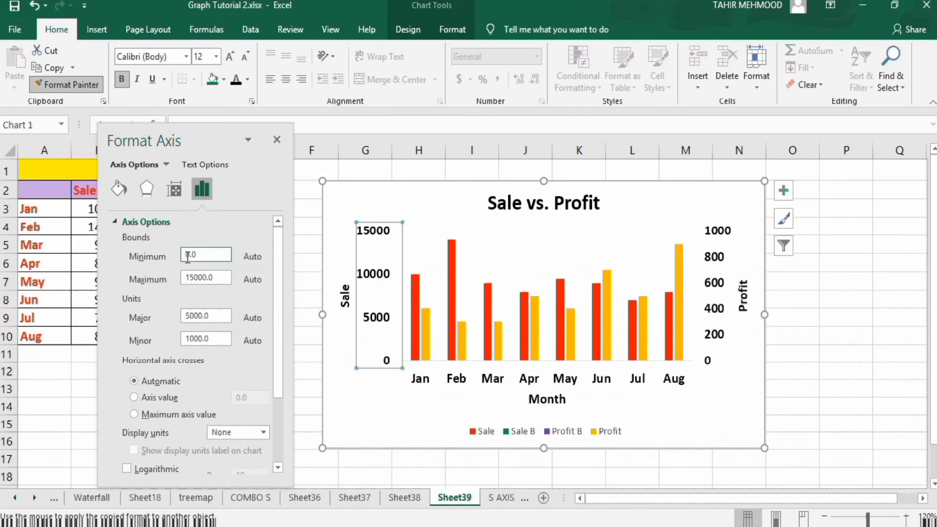
type("500")
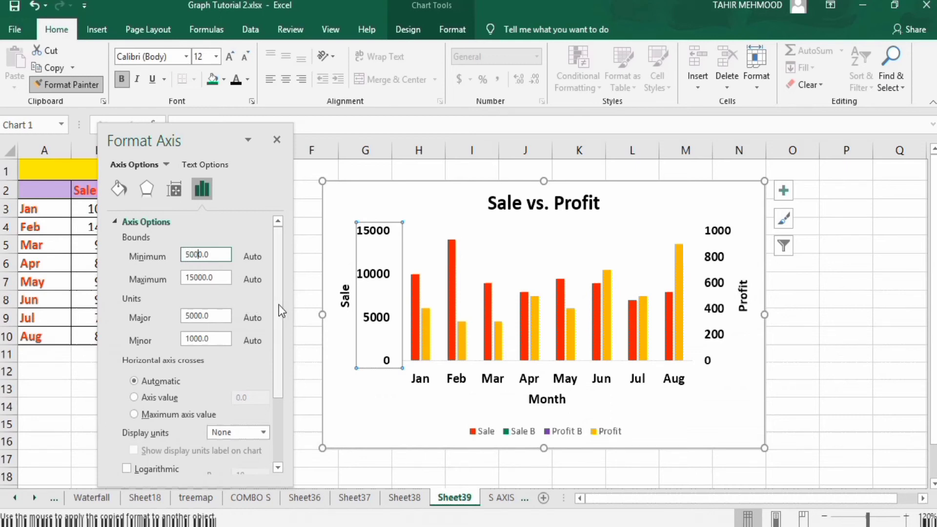
left_click_drag(280, 305, 284, 435)
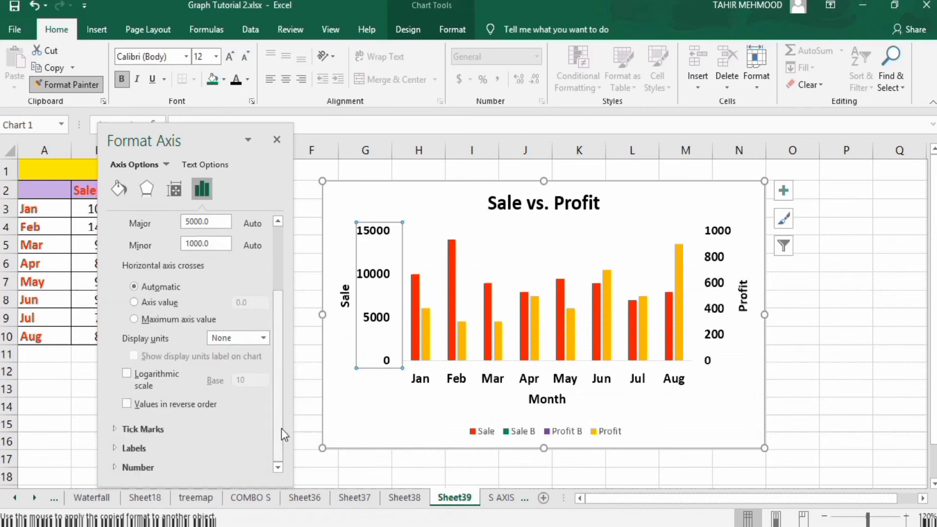
left_click(249, 429)
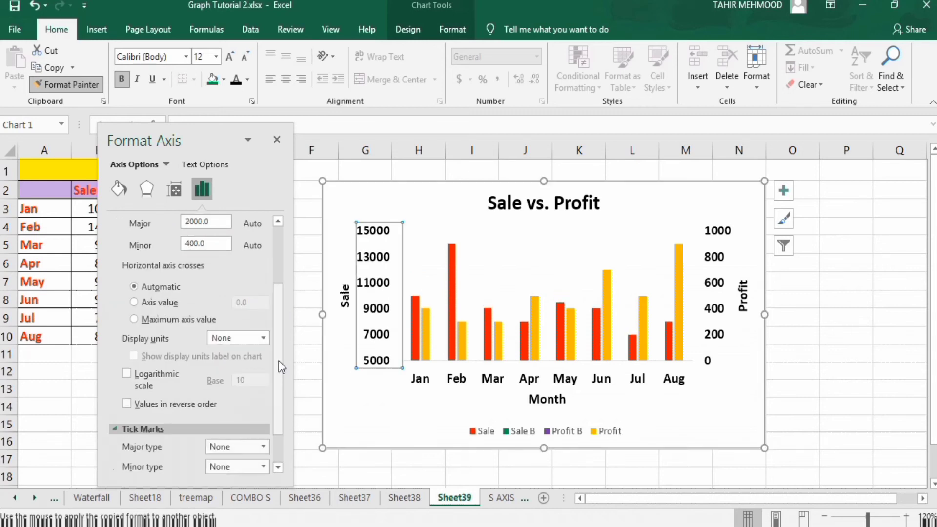
- Set both major and minor tick marks on the Sale axis to Outside
left_click_drag(280, 362, 274, 410)
left_click(264, 404)
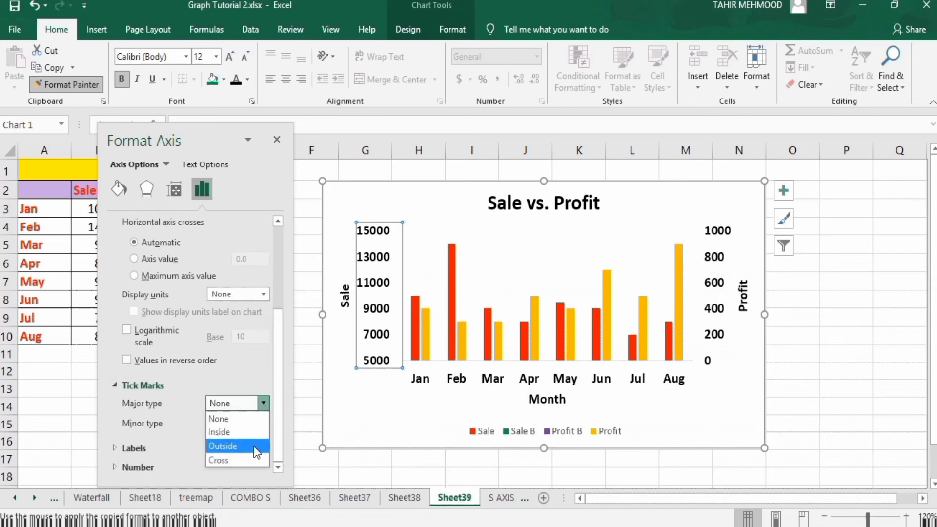
left_click(256, 447)
left_click(264, 423)
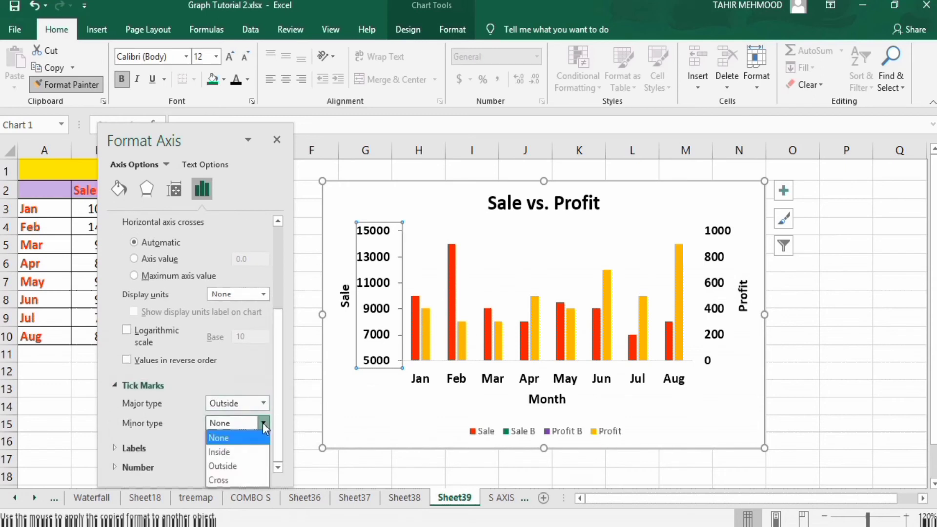
left_click(248, 467)
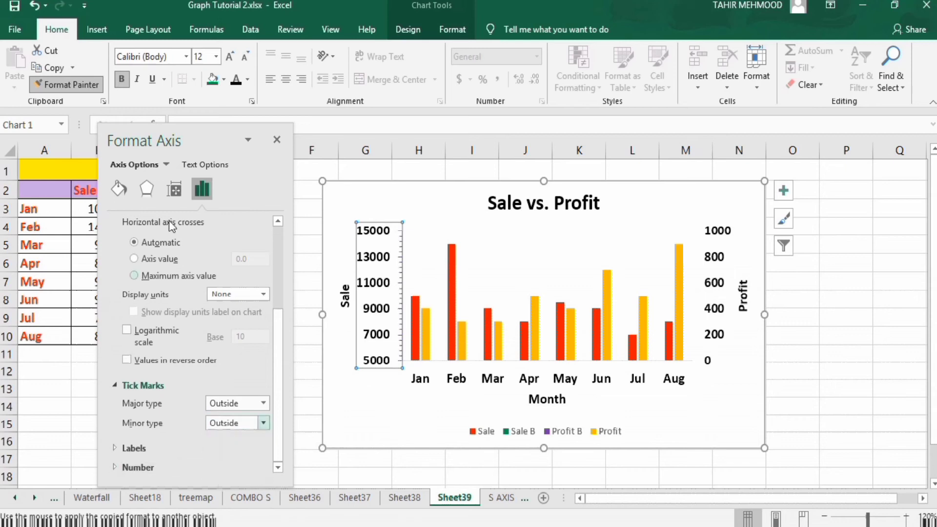
left_click(119, 189)
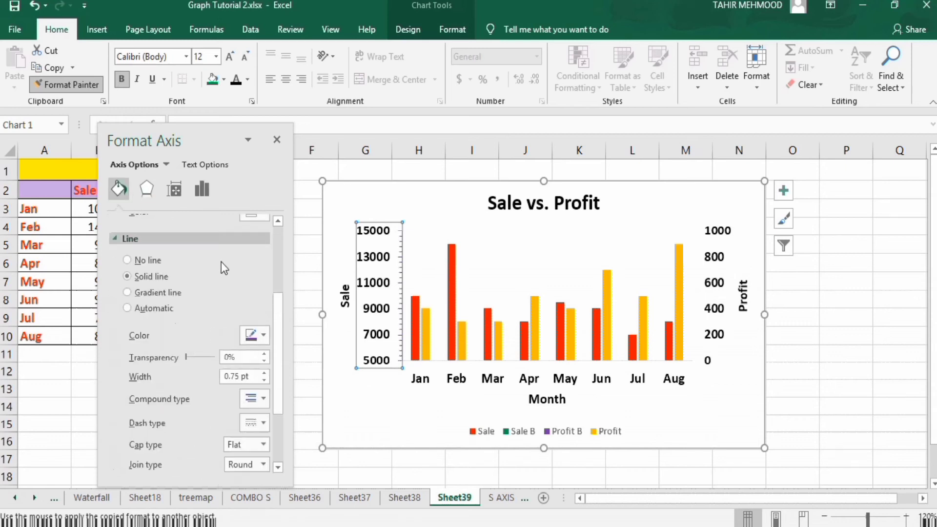
- Make the Sale axis line solid black and 1.5 pt wide
left_click(264, 336)
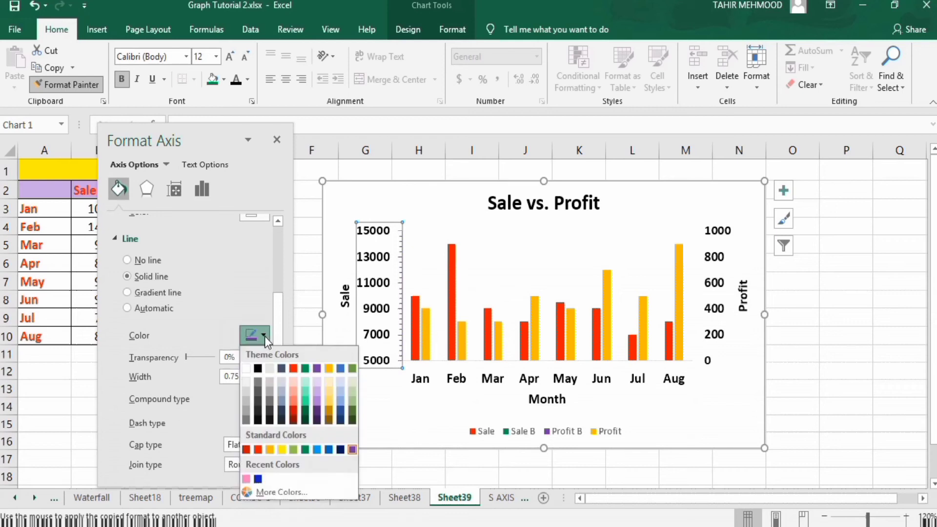
left_click(259, 369)
left_click(266, 374)
left_click(266, 374)
left_click(266, 374)
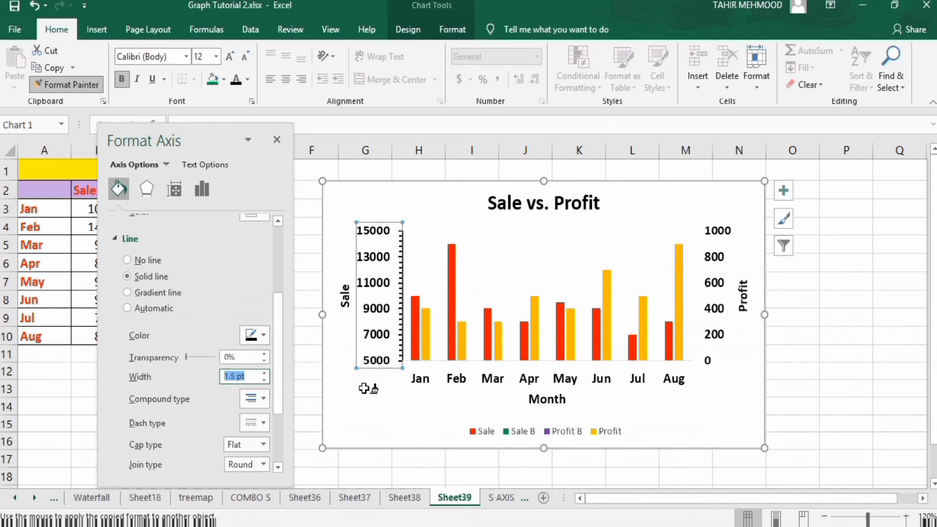
- Give the Profit axis line a solid black 1.5 pt line as well
left_click(716, 264)
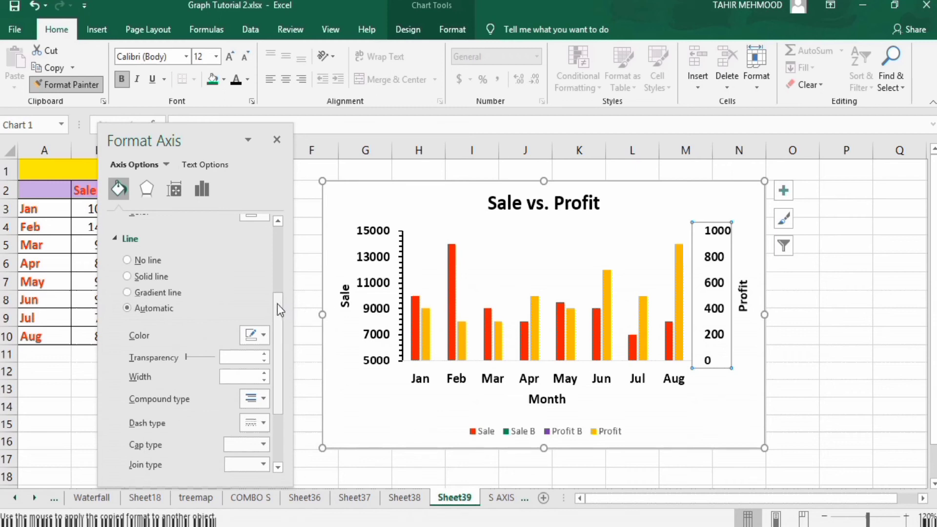
left_click(264, 336)
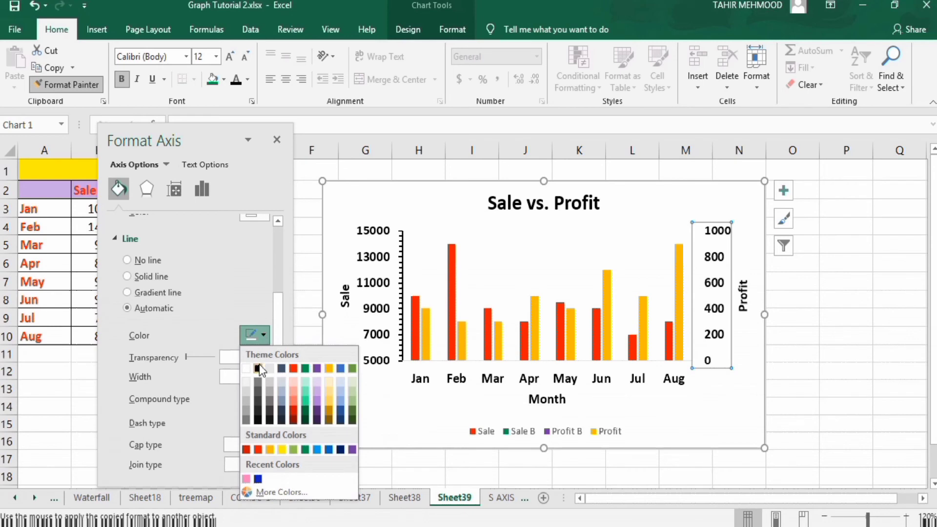
left_click(259, 367)
left_click(268, 373)
left_click(268, 373)
left_click(268, 372)
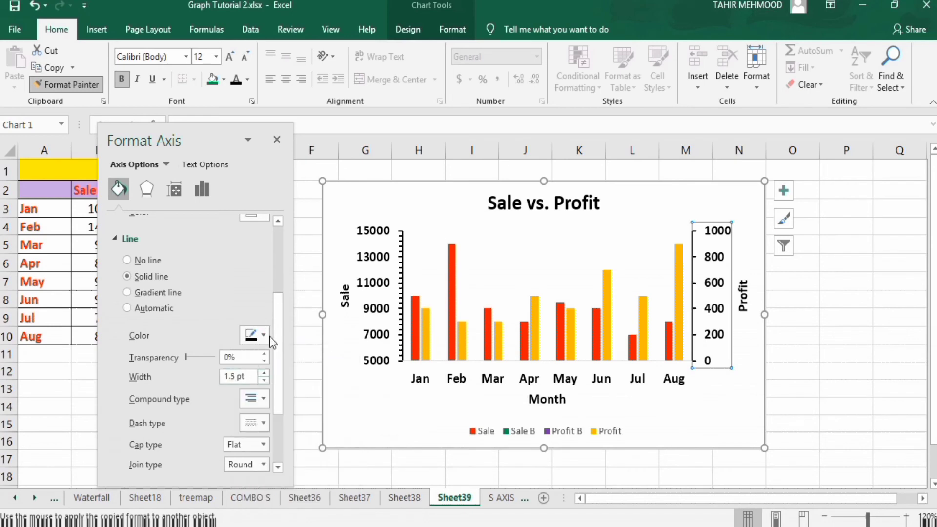
left_click(208, 187)
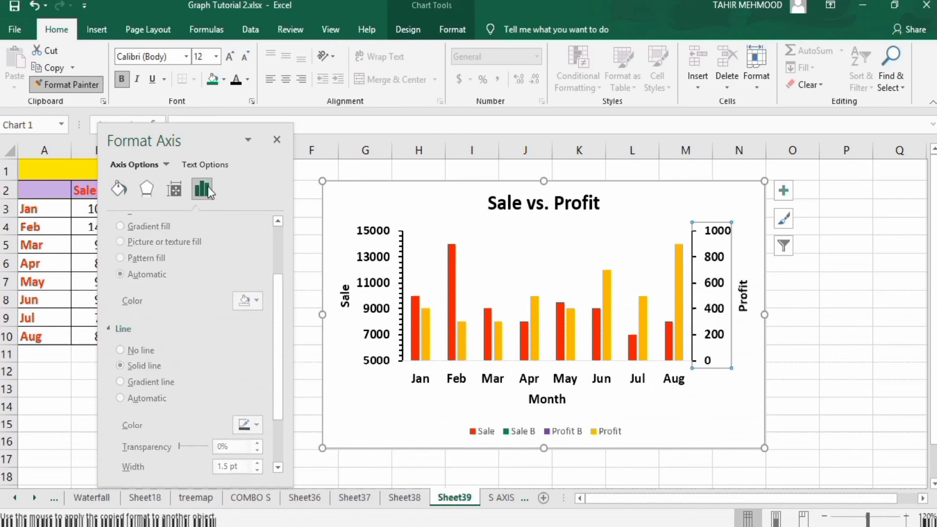
- Set the Profit axis minimum to 200 and its minor tick marks to Outside
left_click(278, 221)
left_click(278, 221)
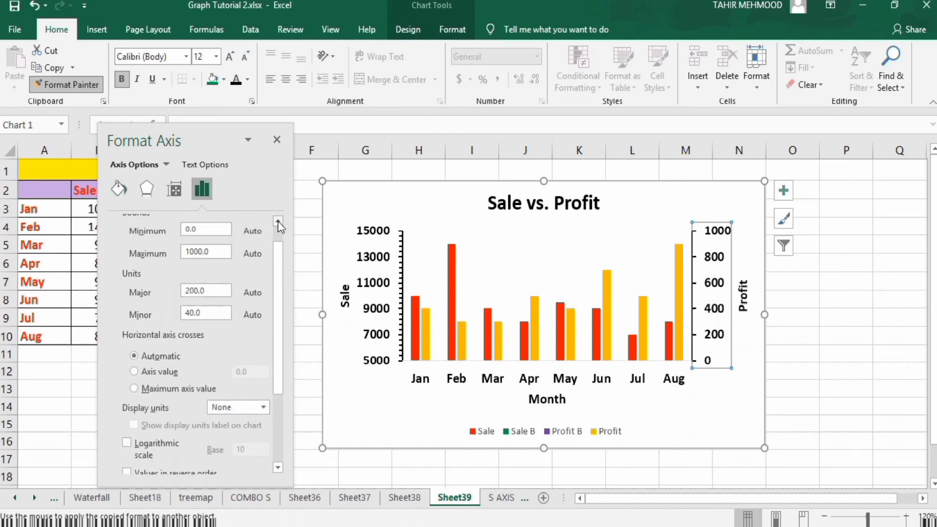
left_click(187, 229)
type("20")
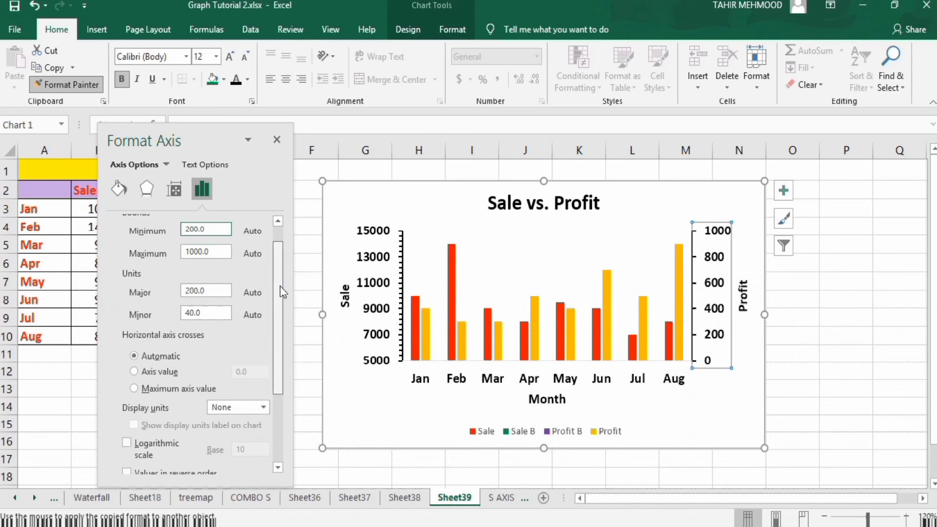
left_click_drag(282, 293, 282, 371)
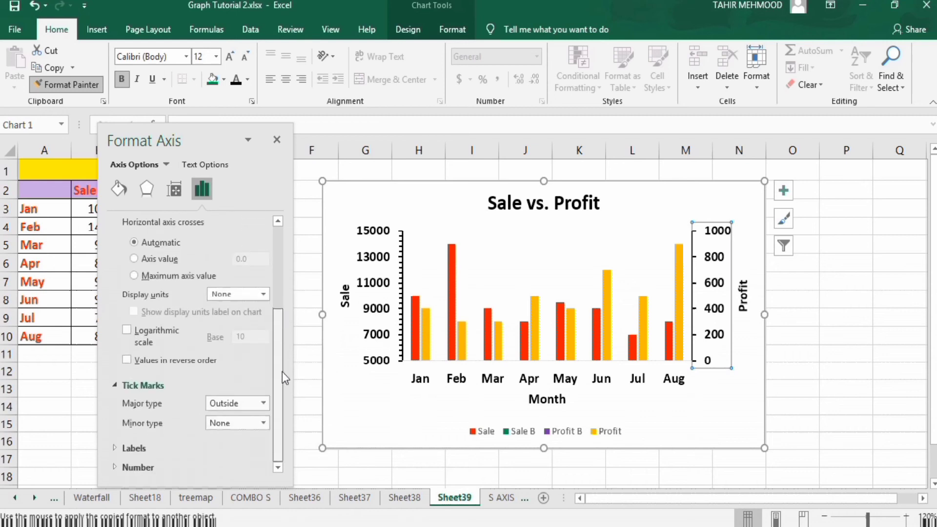
left_click(264, 423)
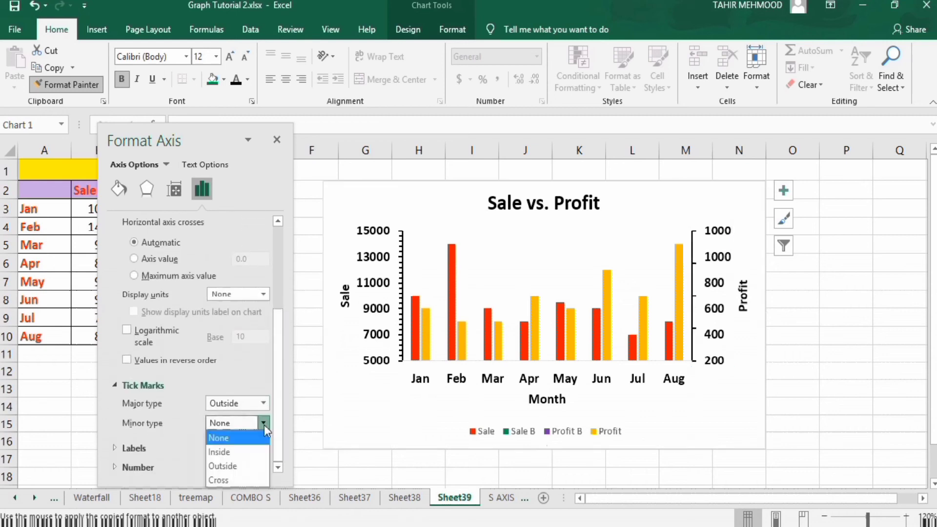
left_click(247, 467)
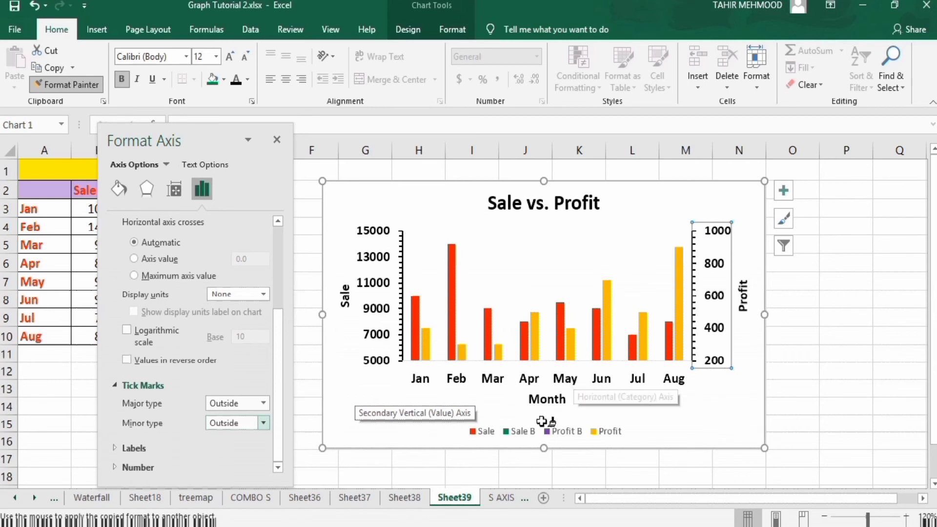
left_click(520, 433)
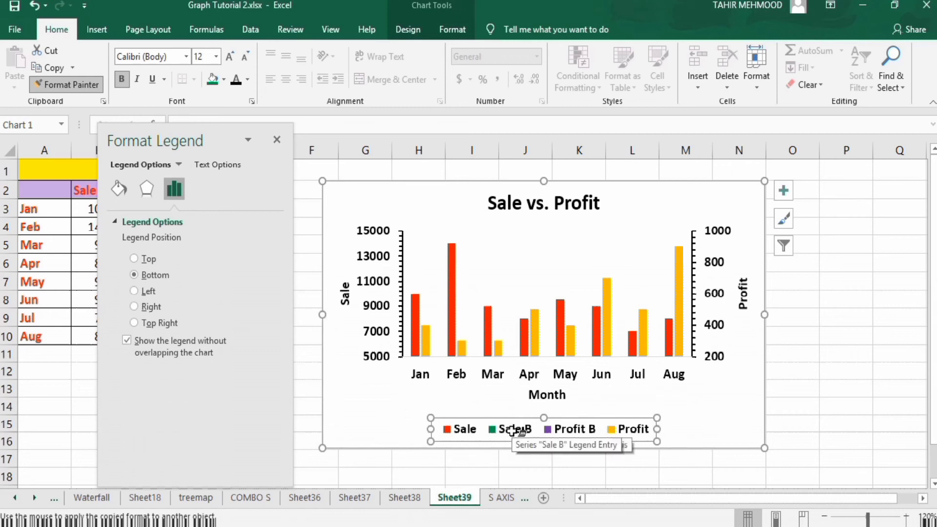
- Delete the blank Sale B and Profit B entries from the legend
left_click(512, 431)
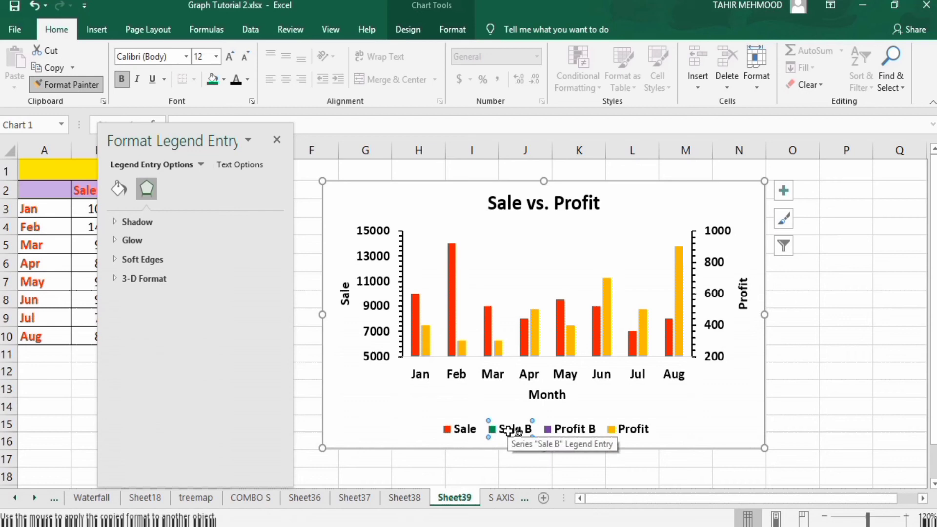
key("Delete")
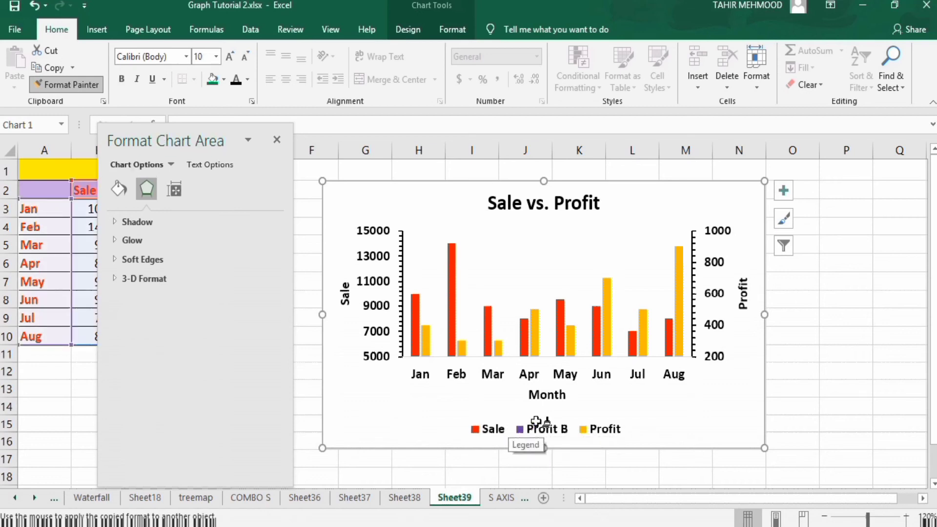
left_click(543, 431)
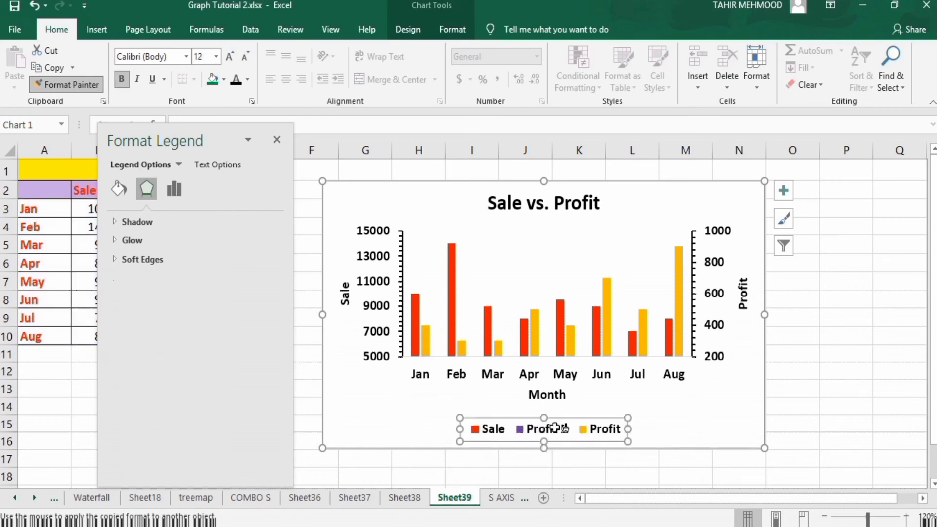
left_click(552, 430)
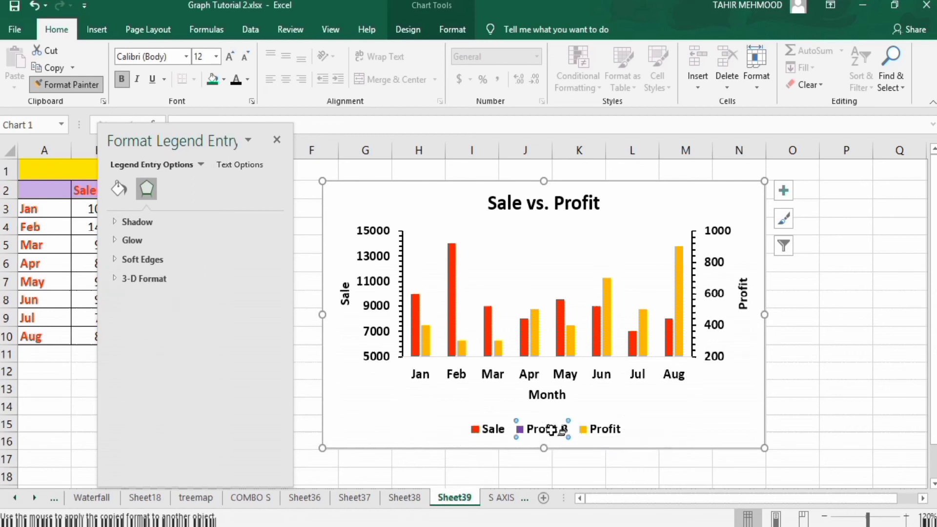
key("Delete")
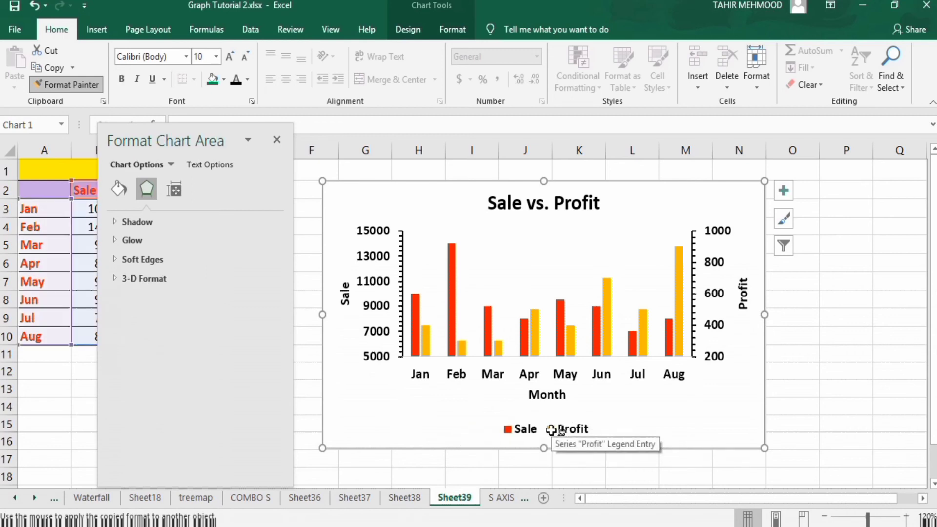
left_click(414, 318)
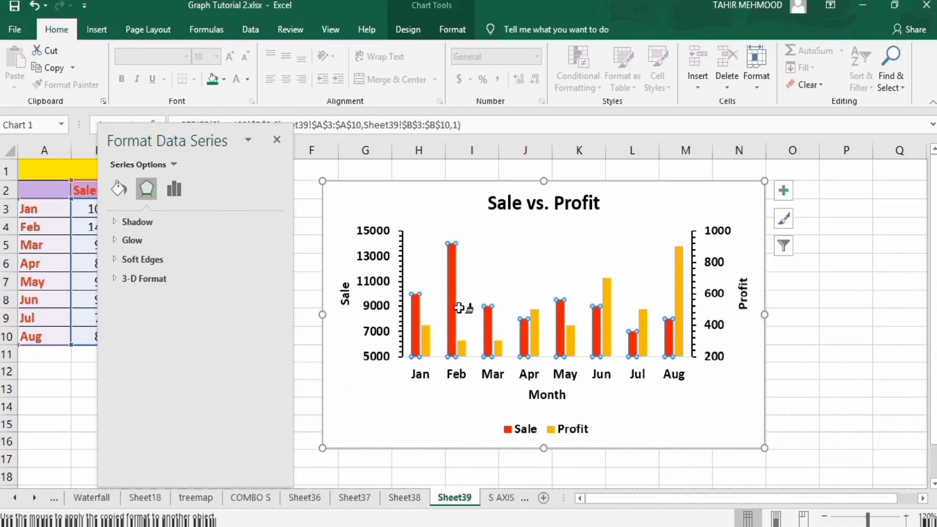
- Give the Sale bars a solid line border with 1 pt width
left_click(120, 190)
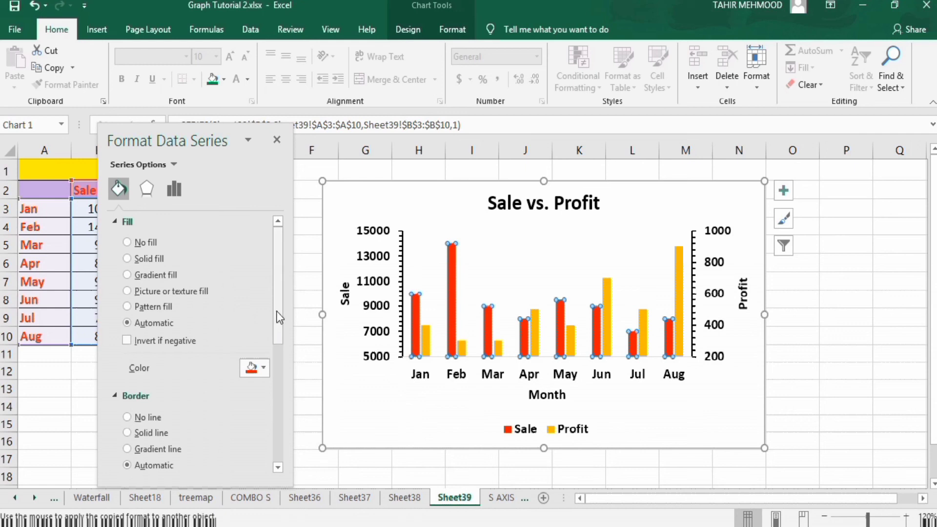
left_click_drag(279, 319, 281, 350)
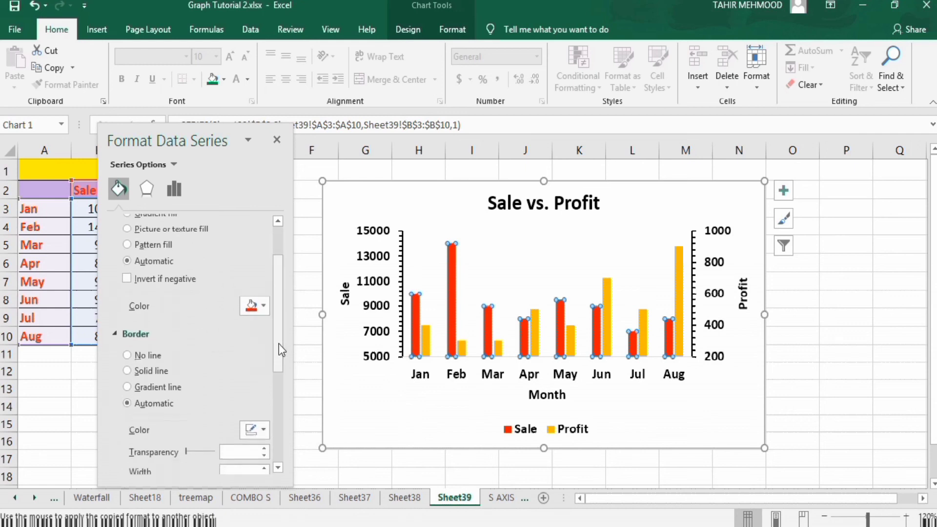
left_click(127, 371)
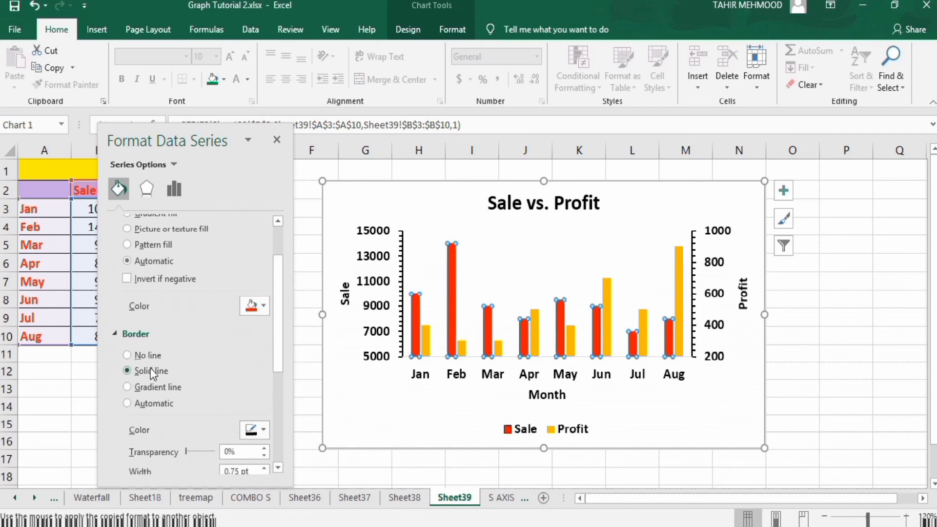
left_click(264, 468)
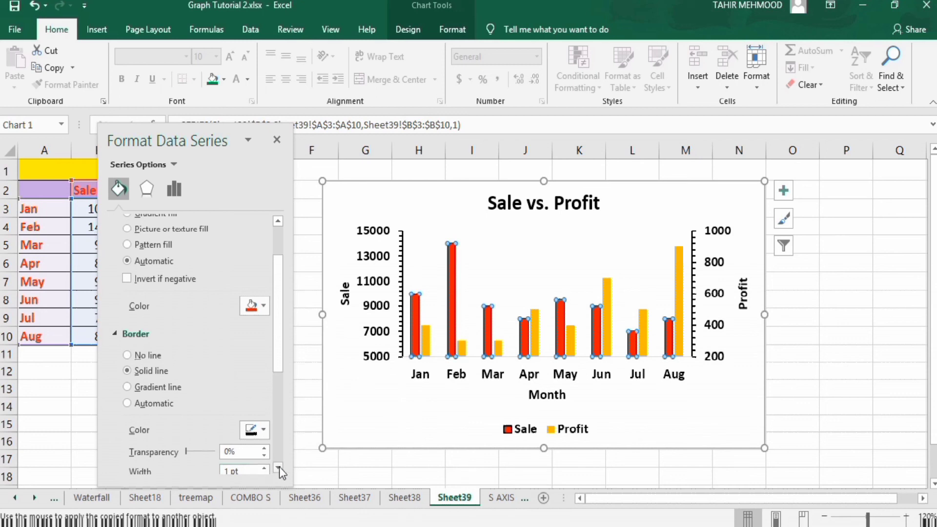
left_click(280, 467)
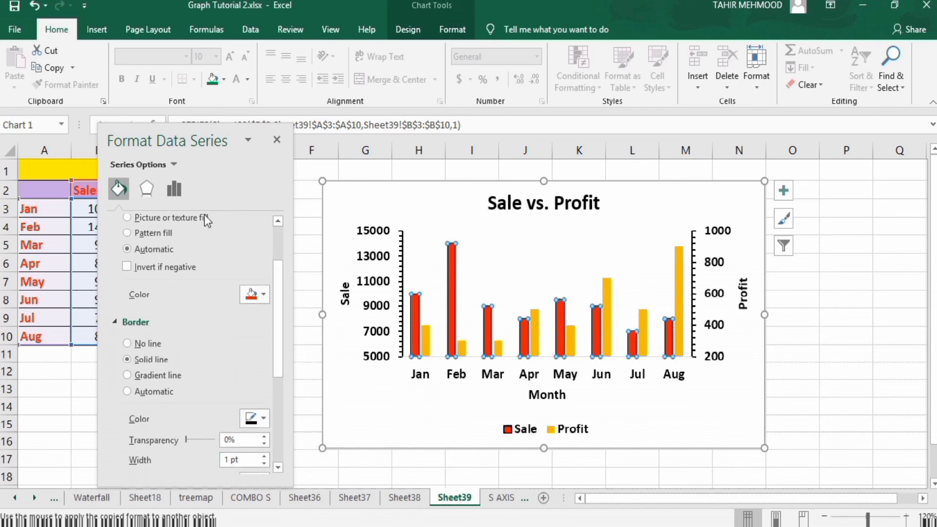
left_click(172, 189)
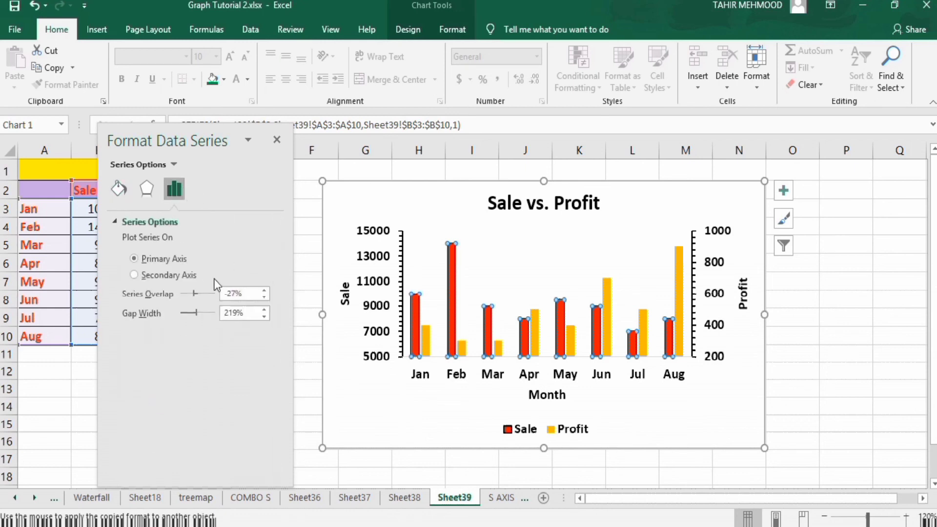
- Give the Sale series 0% series overlap and 100% gap width
left_click(237, 295)
key("BackSpace")
key("BackSpace")
key("BackSpace")
type("0")
left_click(234, 313)
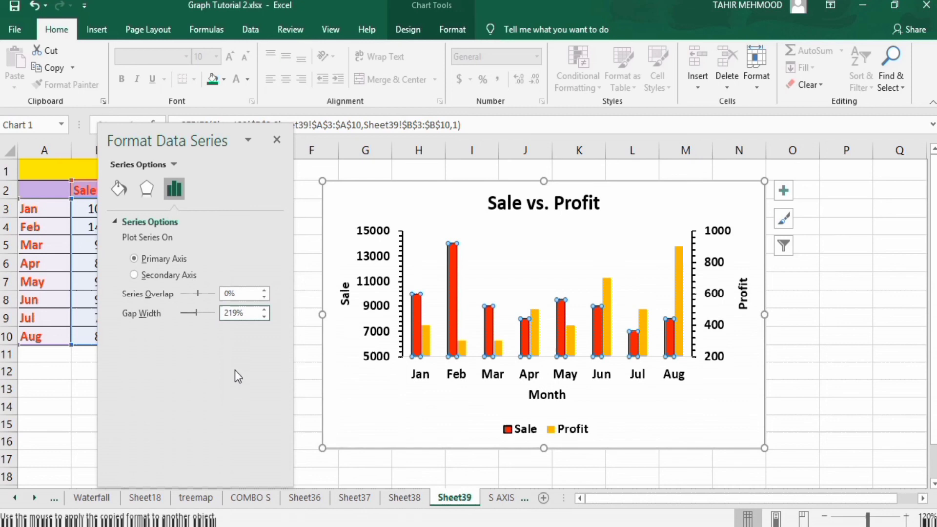
key("BackSpace")
key("BackSpace")
key("BackSpace")
type("100")
- Give the Profit series 0% series overlap and 100% gap width
left_click(426, 341)
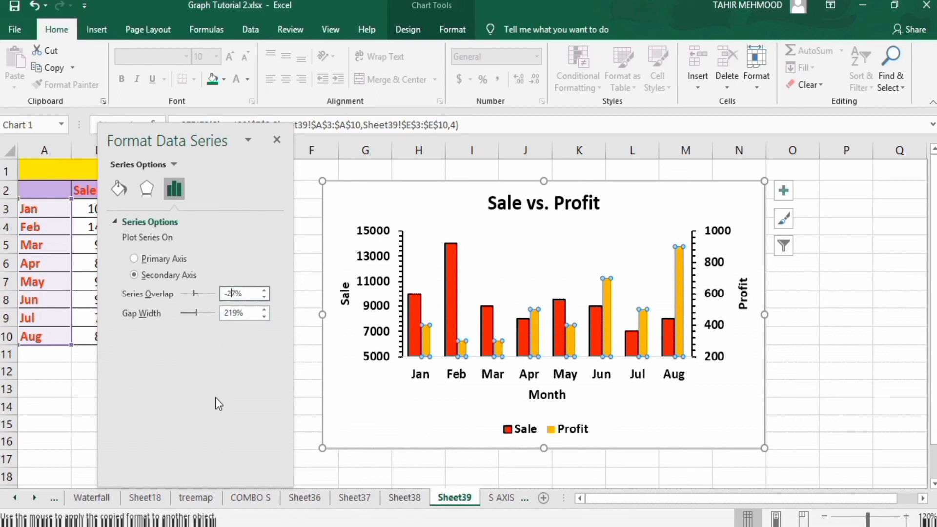
key("BackSpace")
key("BackSpace")
key("BackSpace")
type("0")
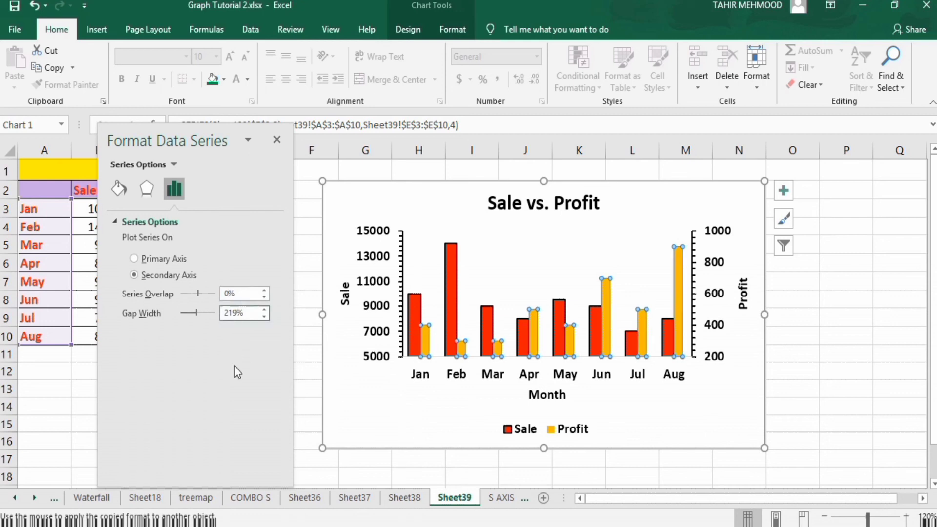
key("BackSpace")
key("BackSpace")
key("BackSpace")
type("100")
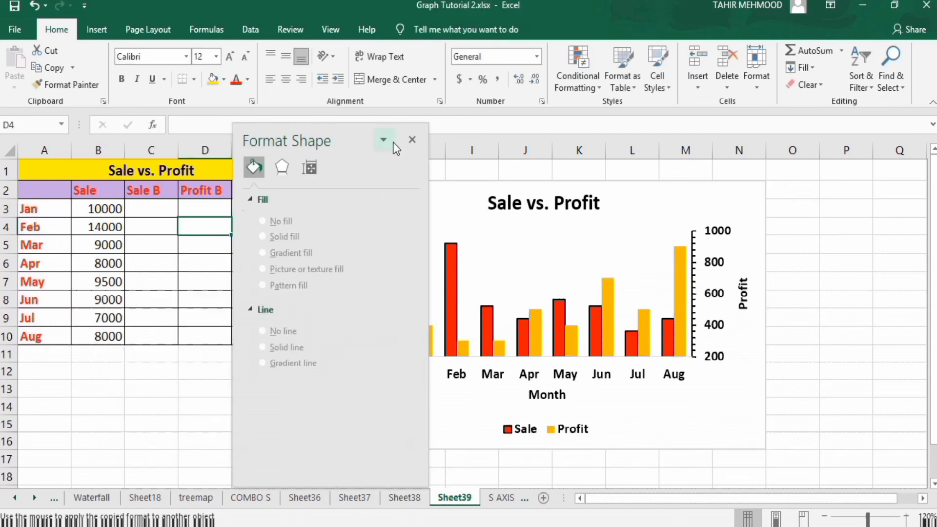
- Close the Format Data Series pane to reveal the finished Sale vs. Profit chart
left_click(411, 140)
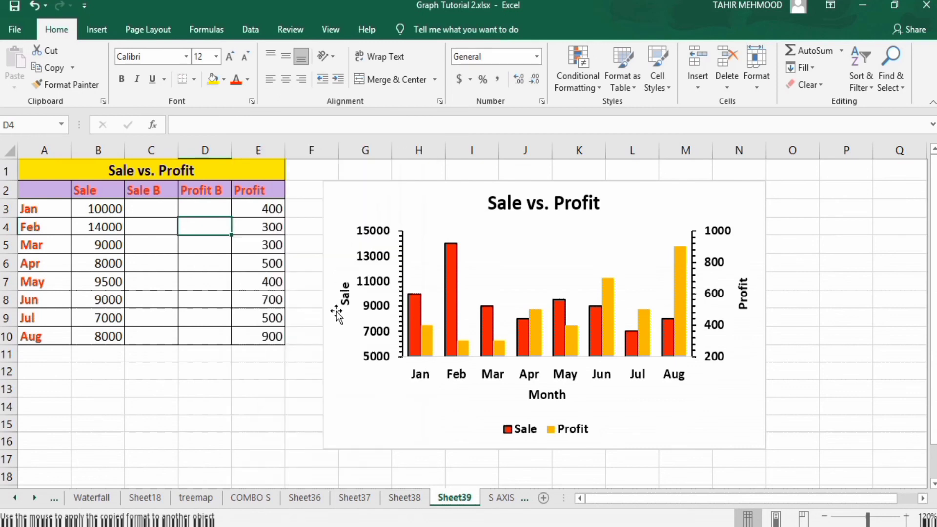